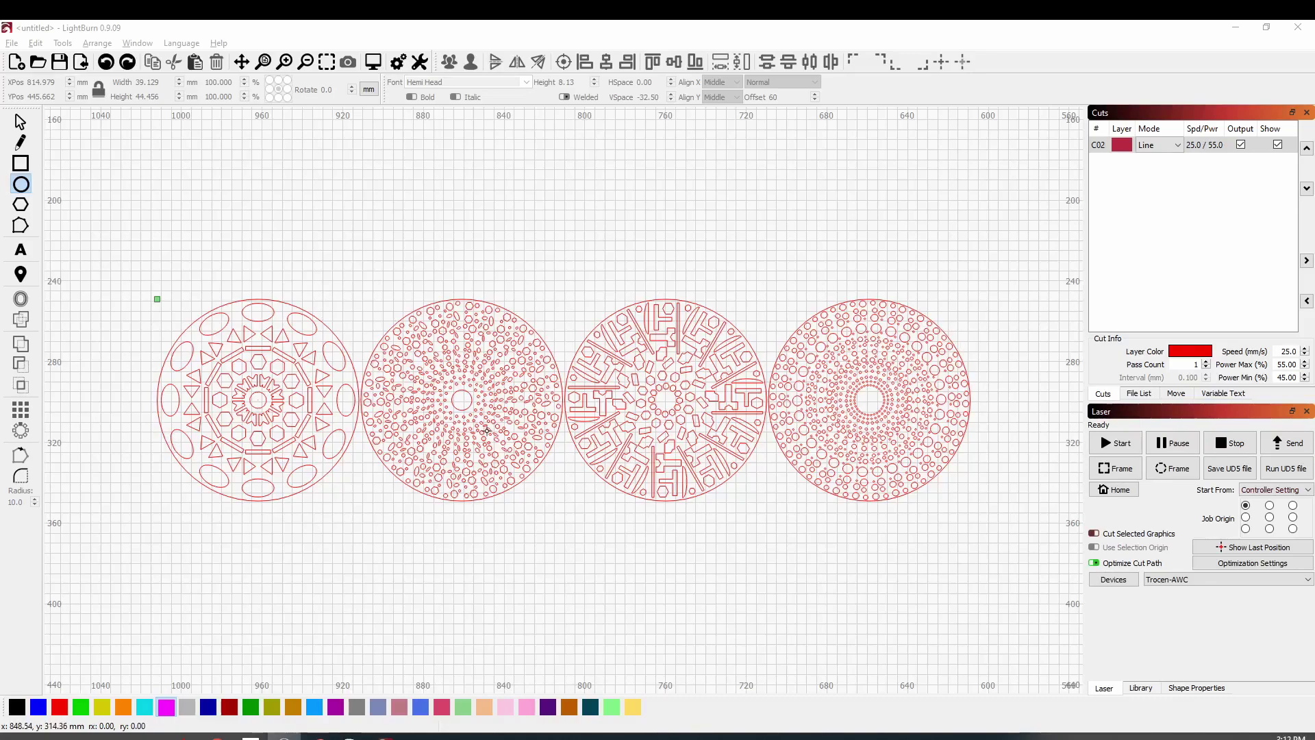
# - Draw a circle below the sample designs and size it to 100 × 100 mm
pyautogui.scroll(-3, 502, 521)
pyautogui.moveTo(505, 376); pyautogui.dragTo(468, 216)
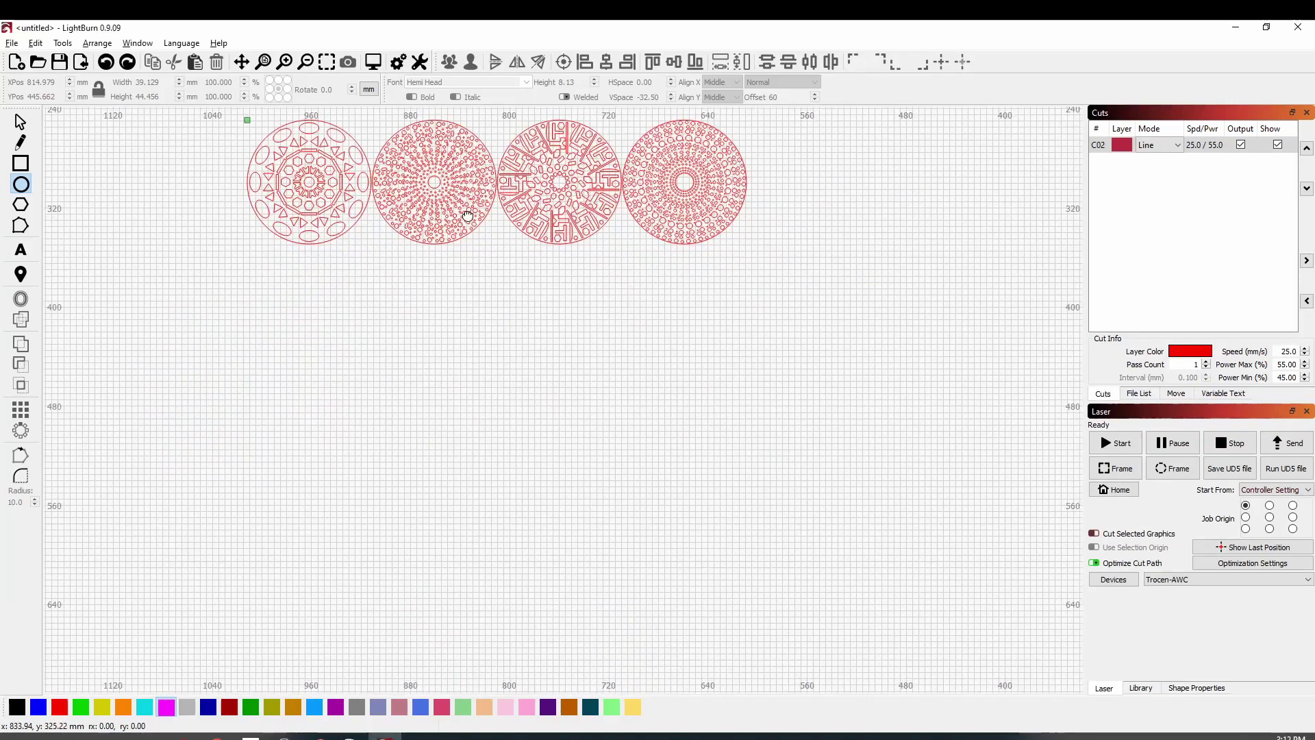
pyautogui.click(21, 184)
pyautogui.moveTo(385, 292)
pyautogui.mouseDown()
pyautogui.moveTo(481, 405)
pyautogui.moveTo(524, 421)
pyautogui.mouseUp()
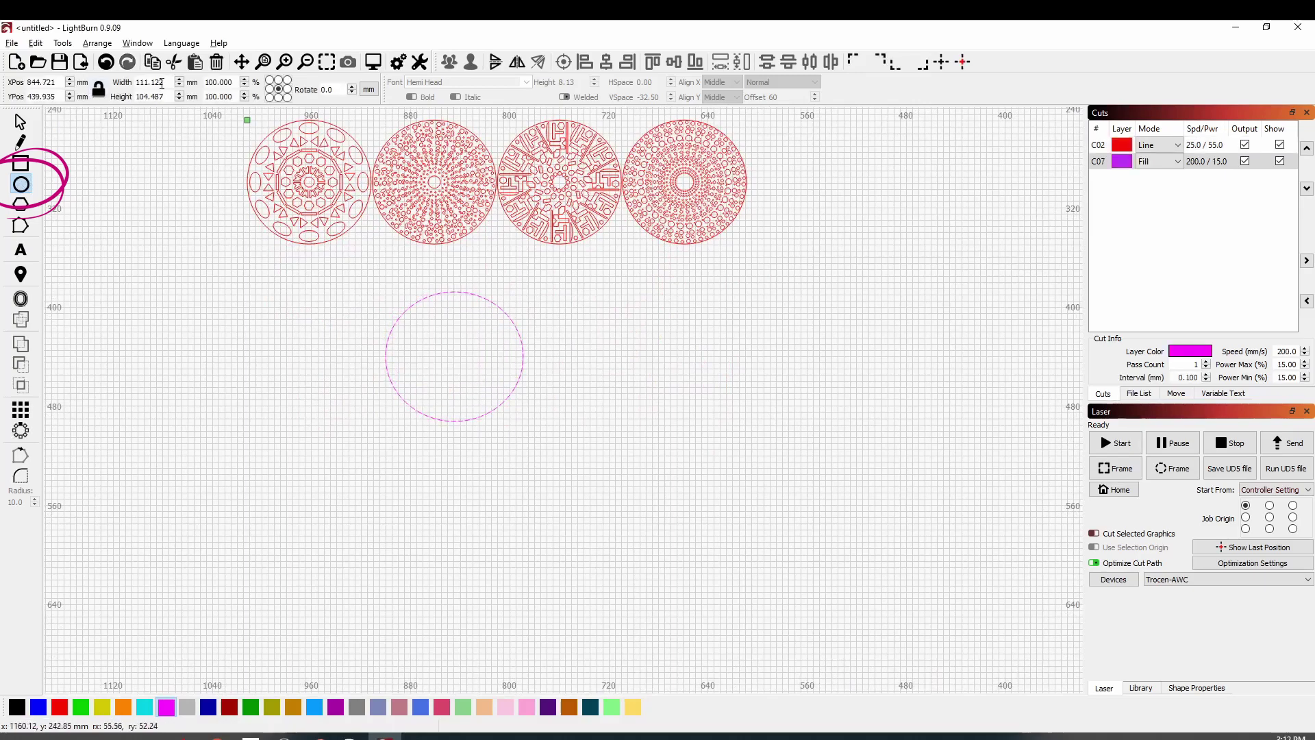
pyautogui.moveTo(169, 83); pyautogui.dragTo(131, 83)
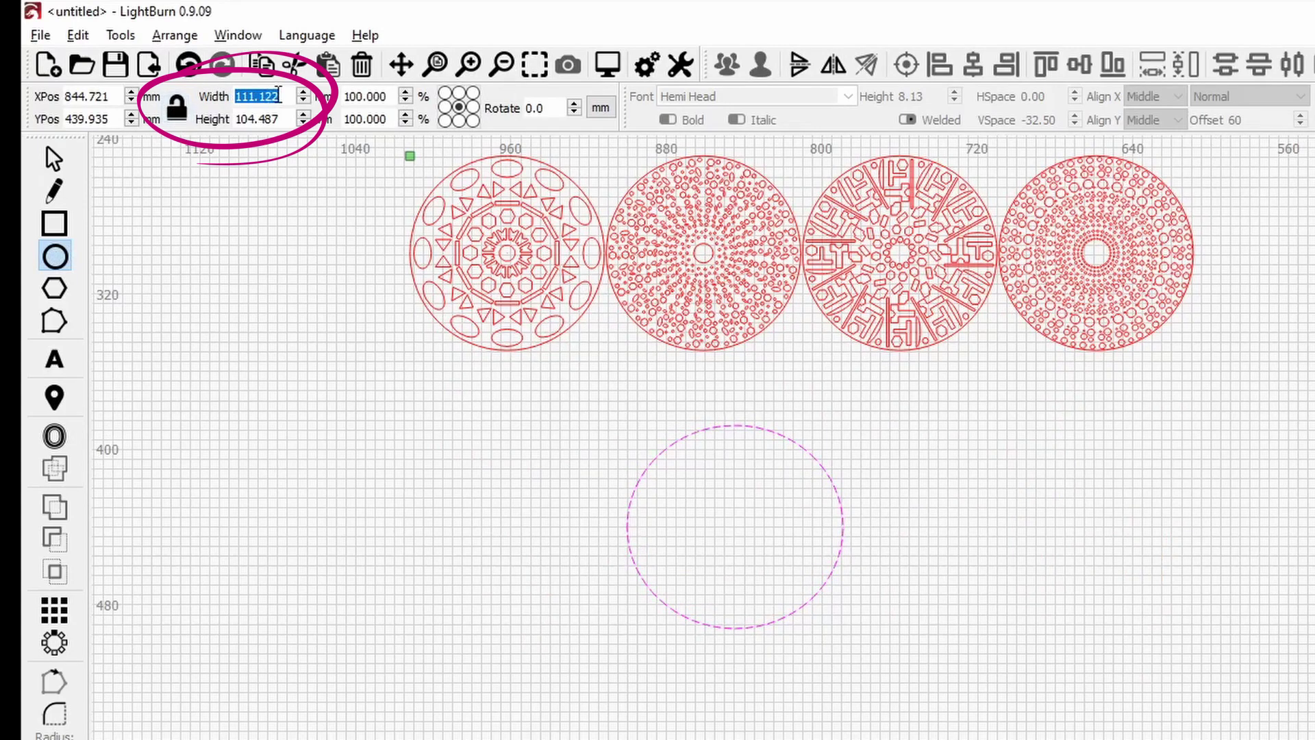
pyautogui.write('100')
pyautogui.press('Tab')
pyautogui.write('100')
pyautogui.press('Return')
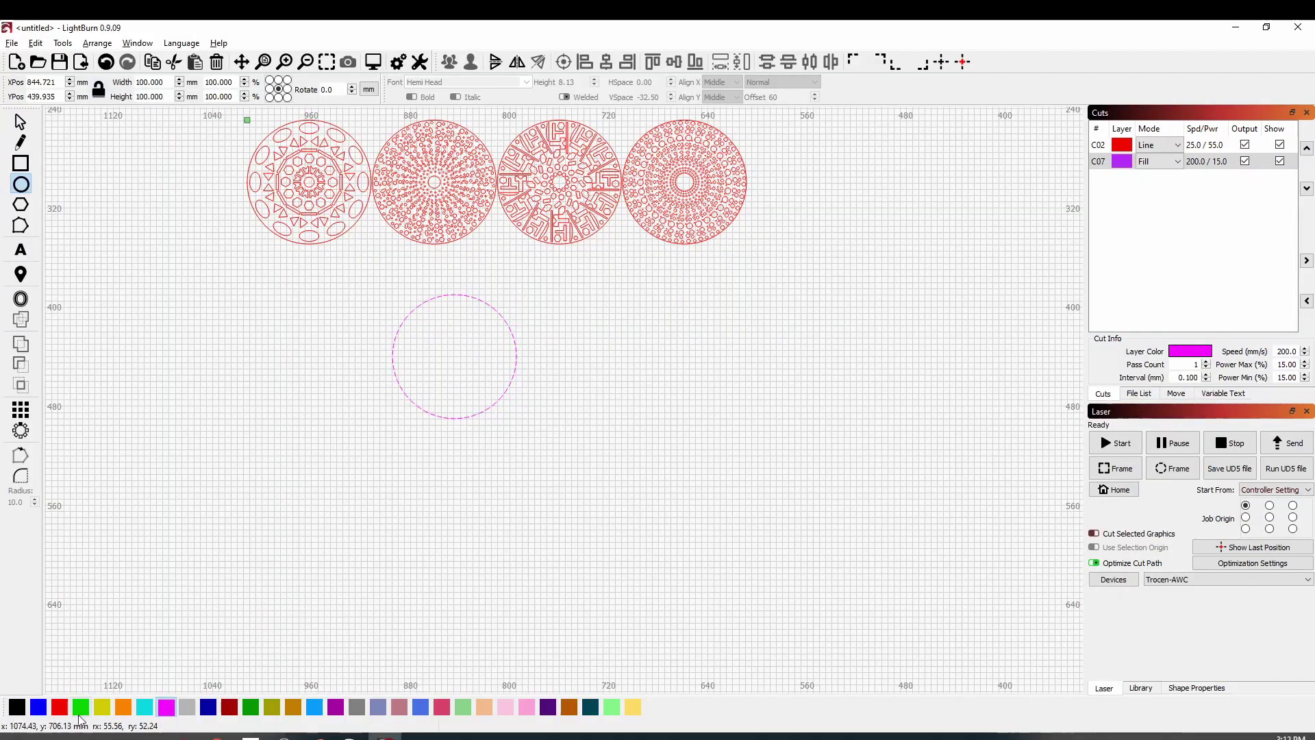
# - Move the circle to the red layer and draw a vertical line to its right
pyautogui.click(59, 707)
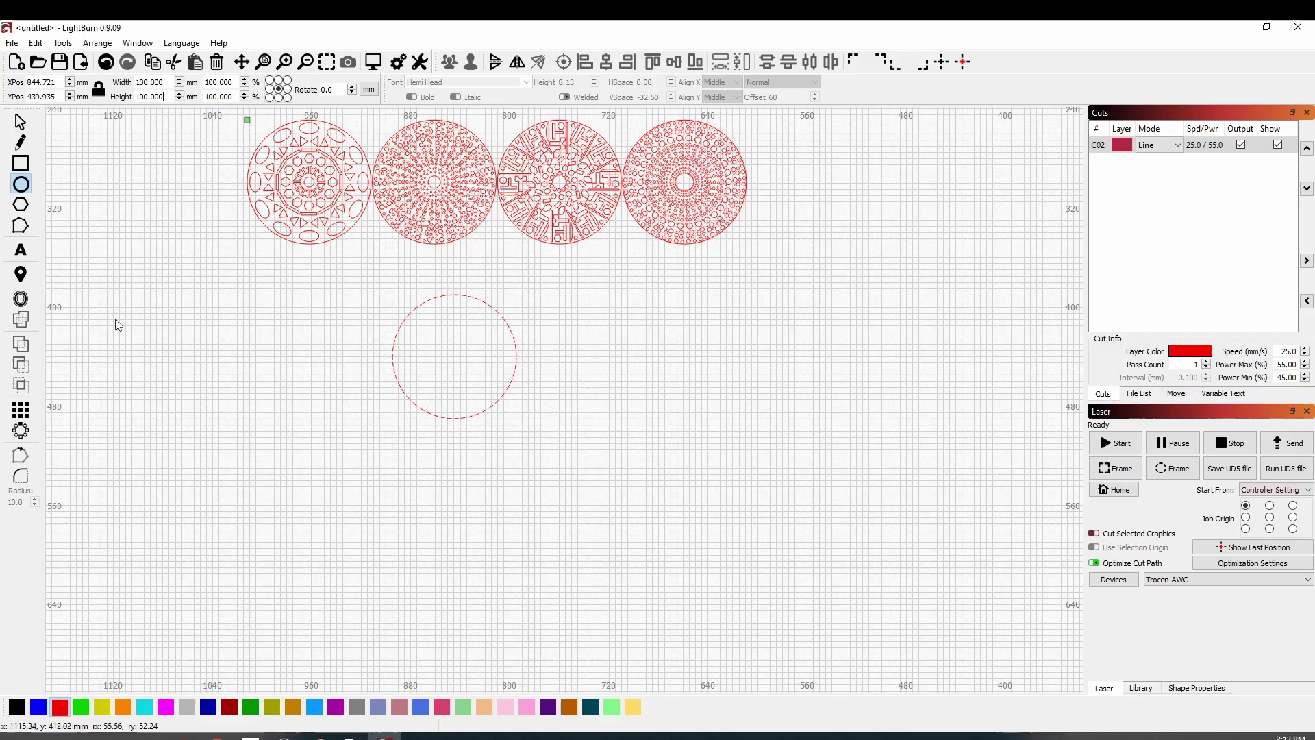
pyautogui.click(21, 141)
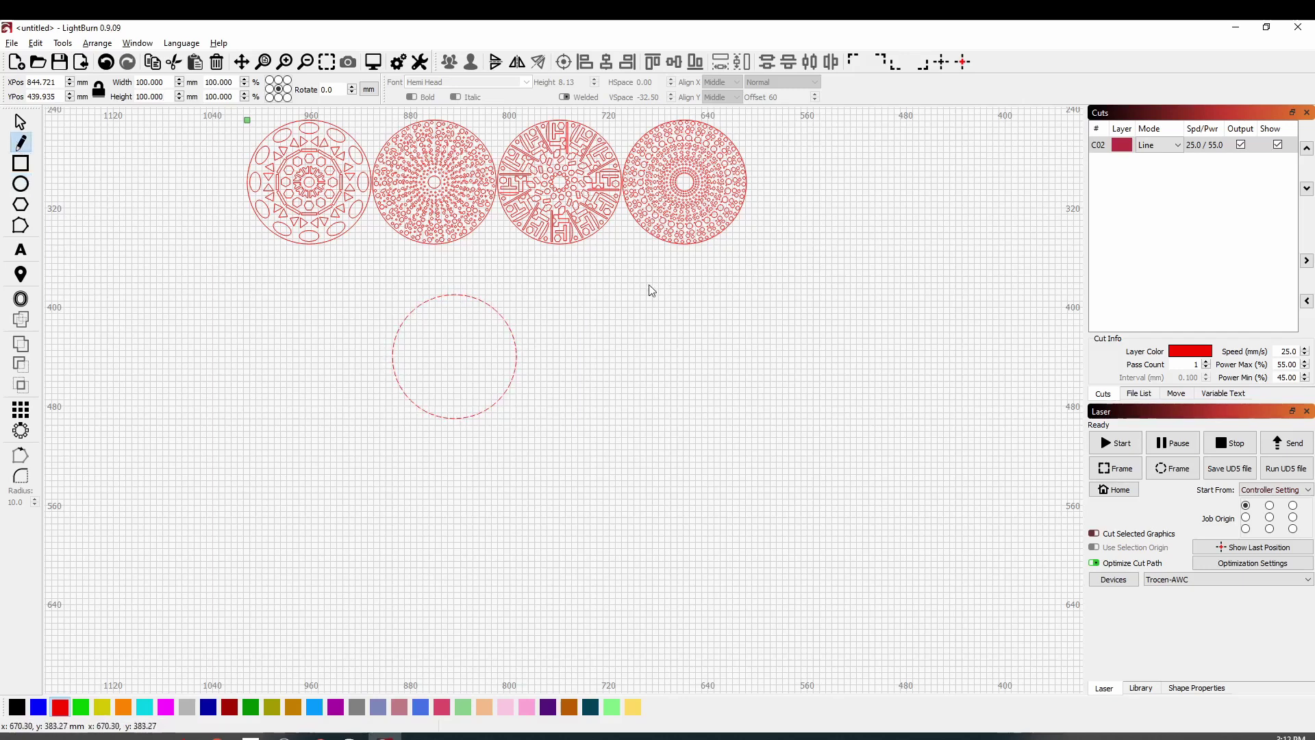
pyautogui.click(641, 358)
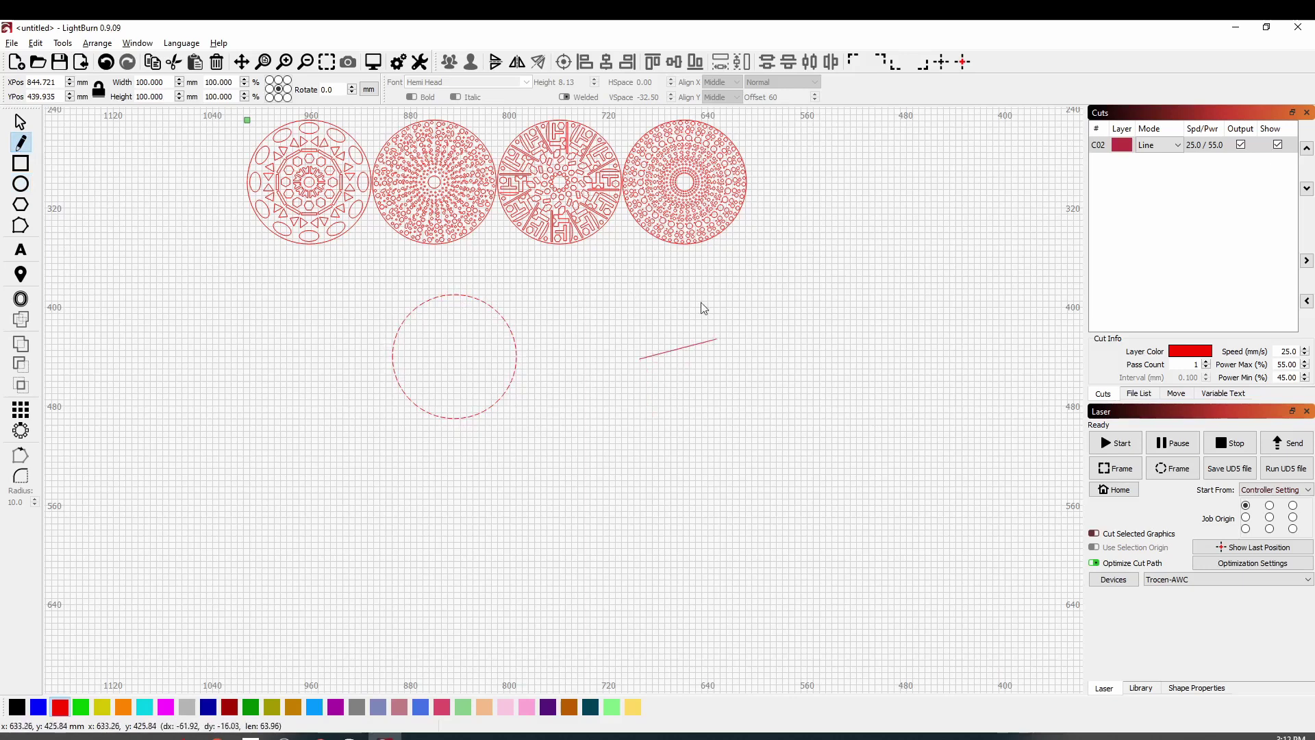
pyautogui.click(641, 302)
pyautogui.press('Escape')
pyautogui.press('Escape')
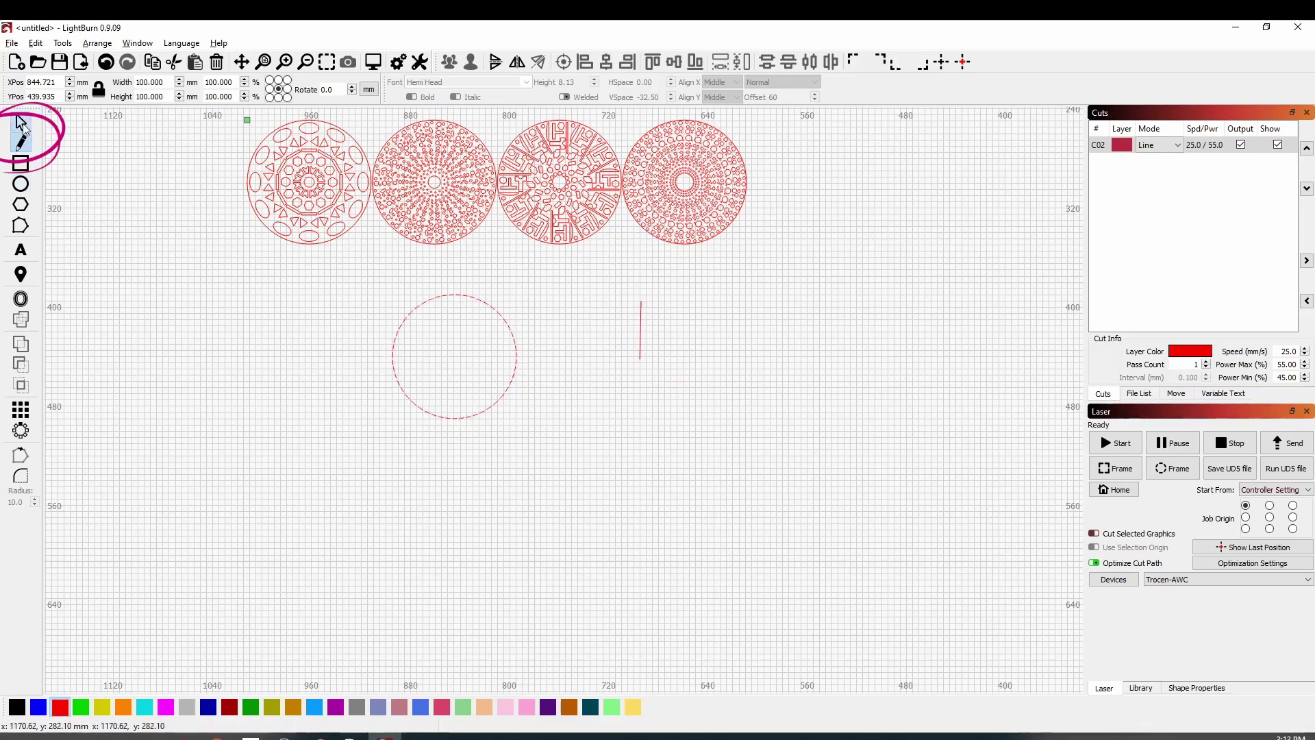
# - Set the vertical line to 0 mm width and 50 mm height
pyautogui.click(641, 346)
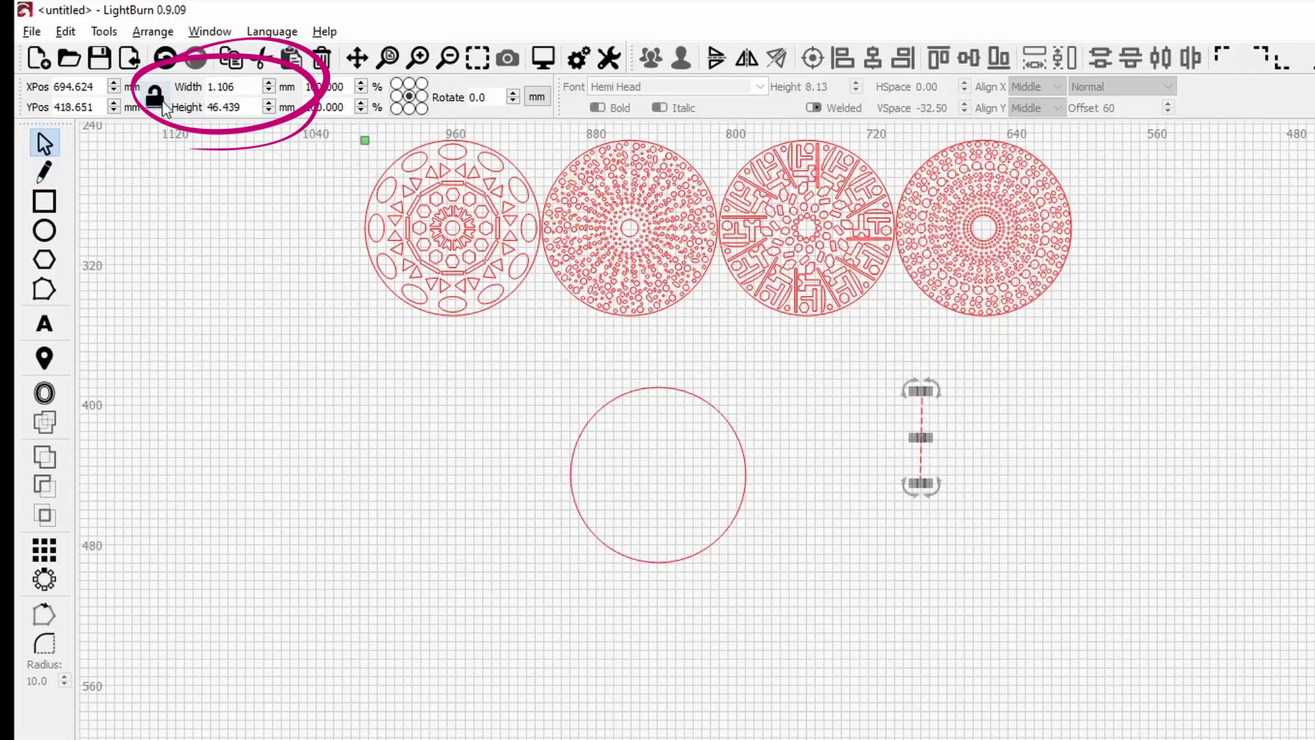
pyautogui.doubleClick(168, 81)
pyautogui.write('0')
pyautogui.doubleClick(245, 107)
pyautogui.write('5')
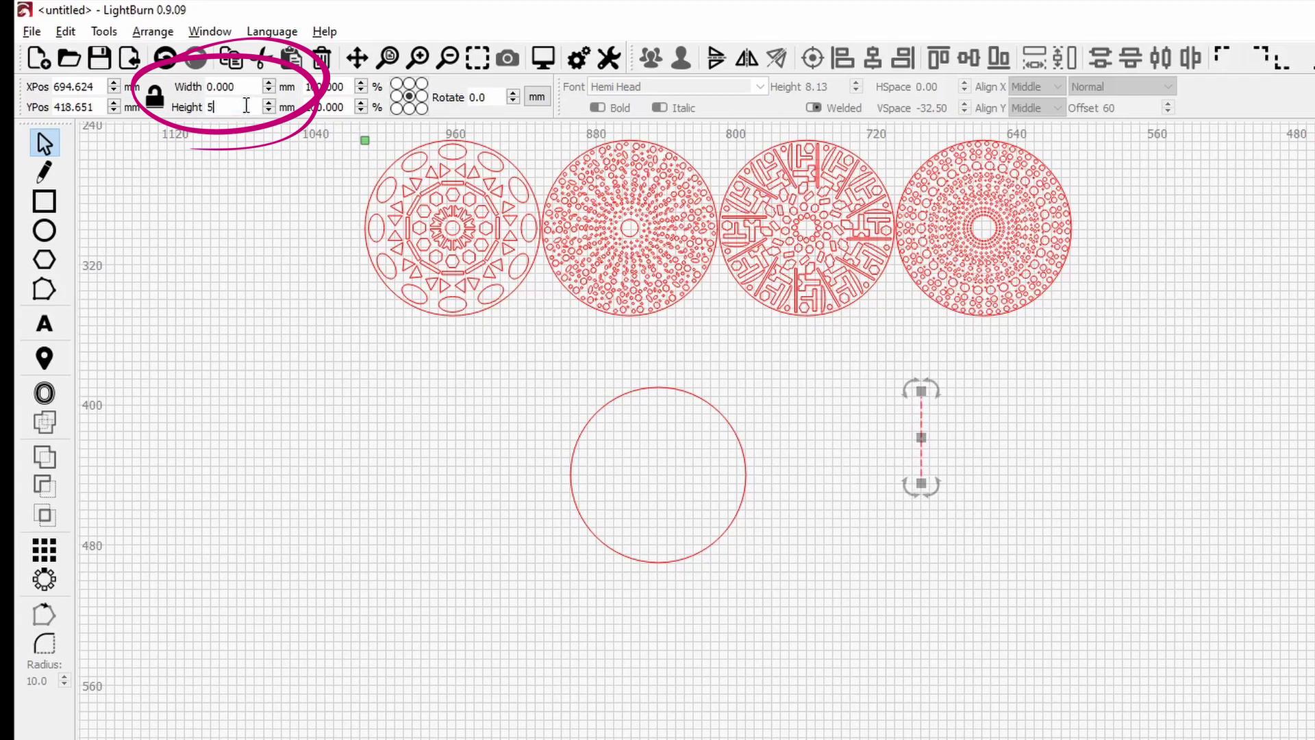
pyautogui.press('Return')
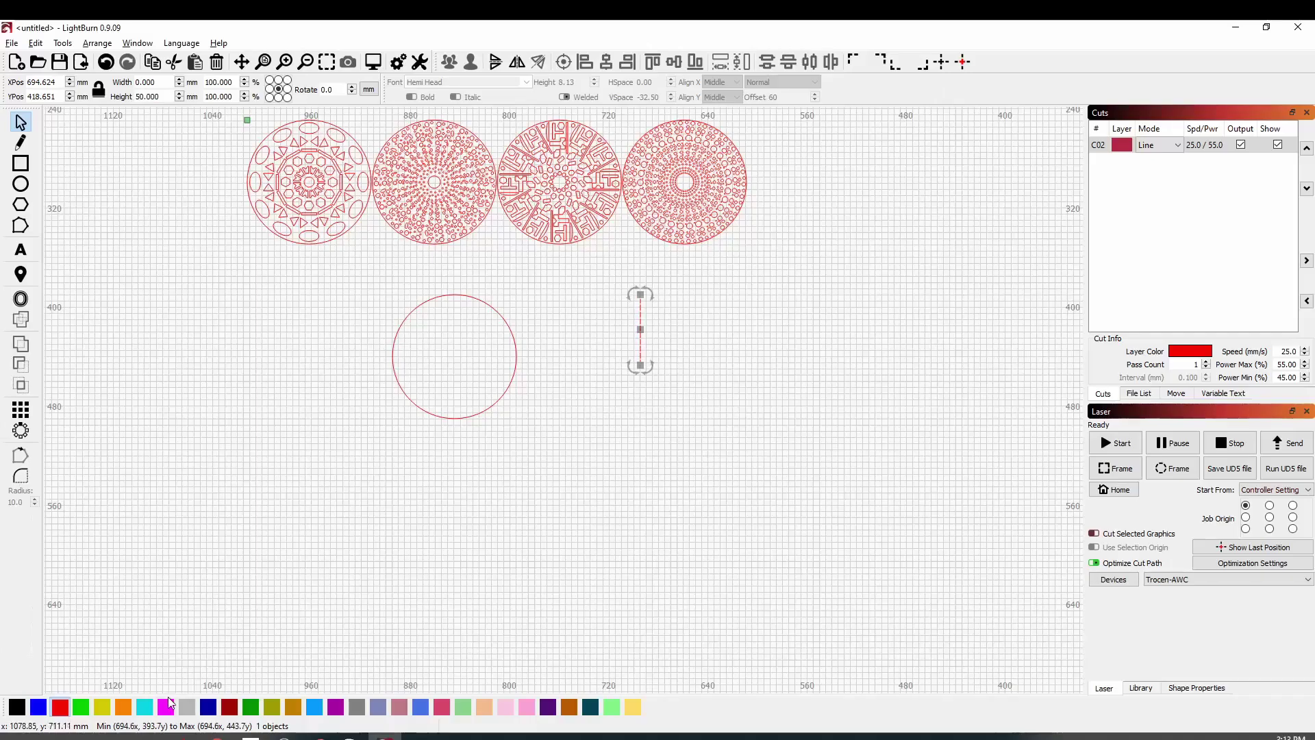
# - Put the line on the magenta layer and align it with the circle, from its centre to its top edge
pyautogui.click(167, 705)
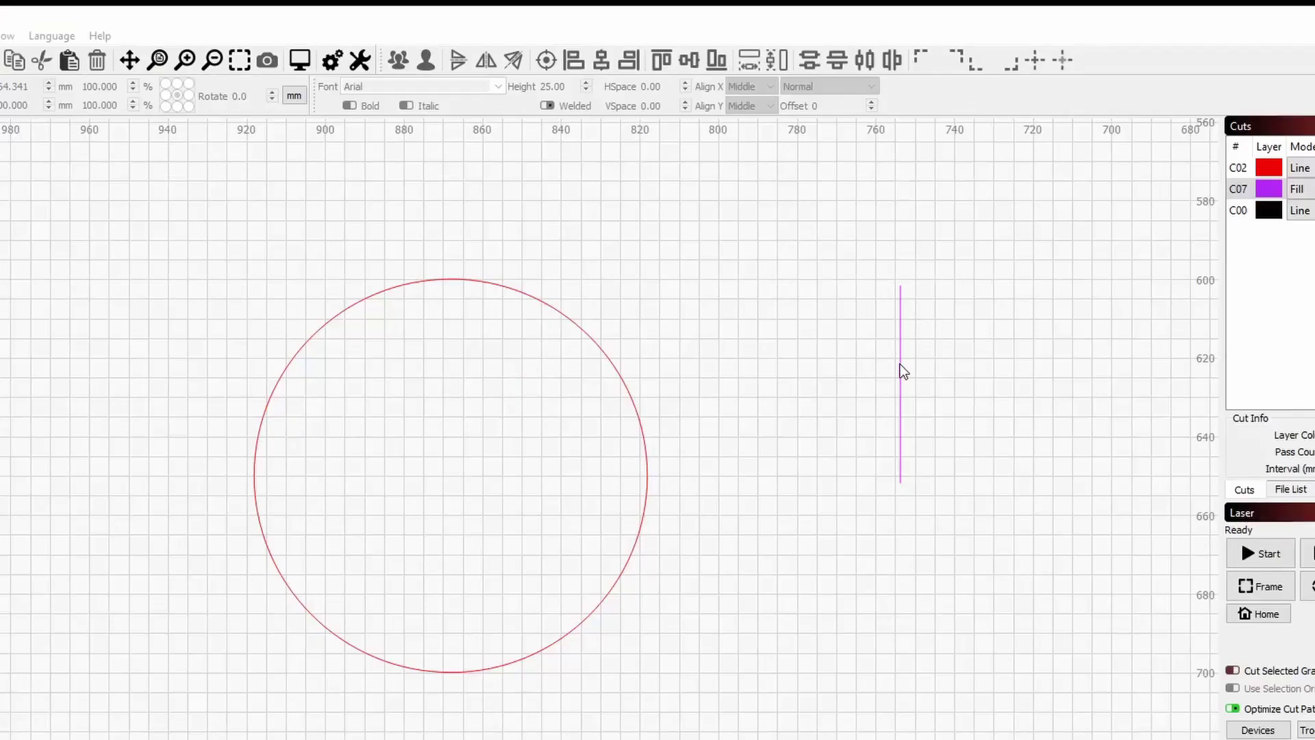
pyautogui.click(900, 371)
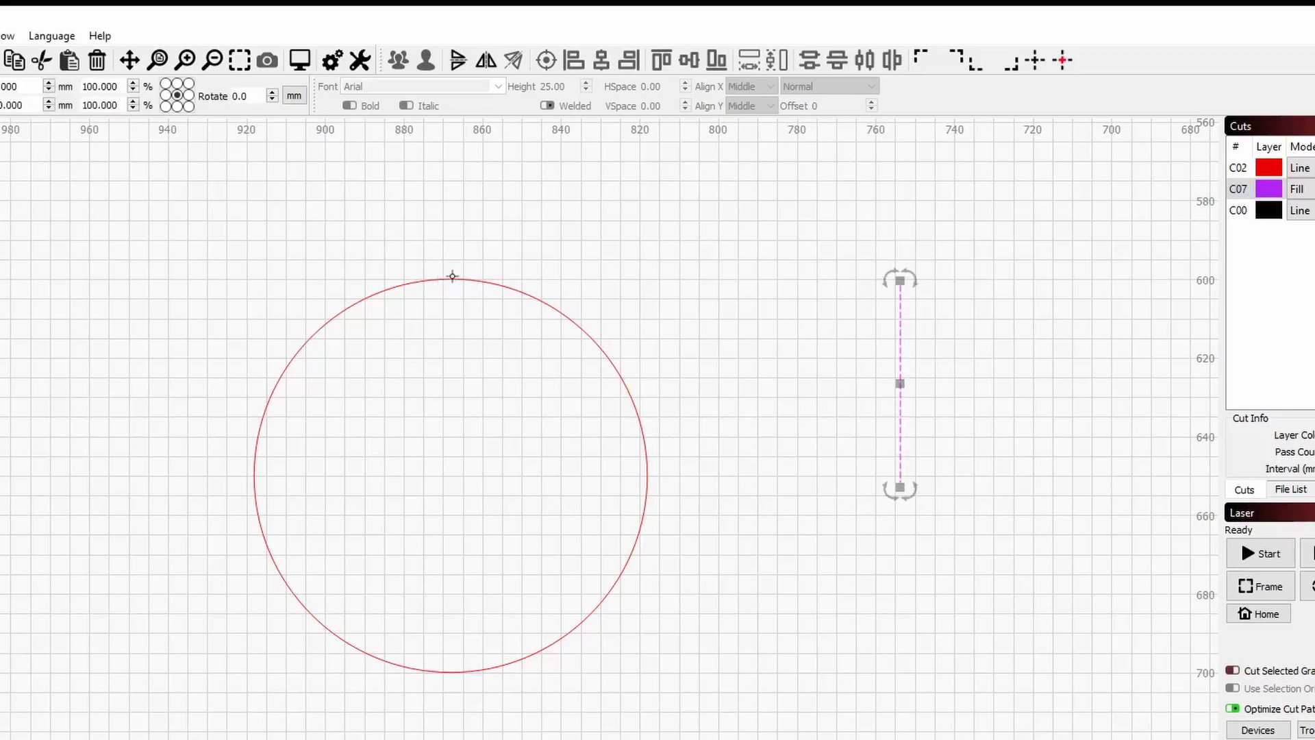
pyautogui.keyDown('shift'); pyautogui.click(452, 276); pyautogui.keyUp('shift')
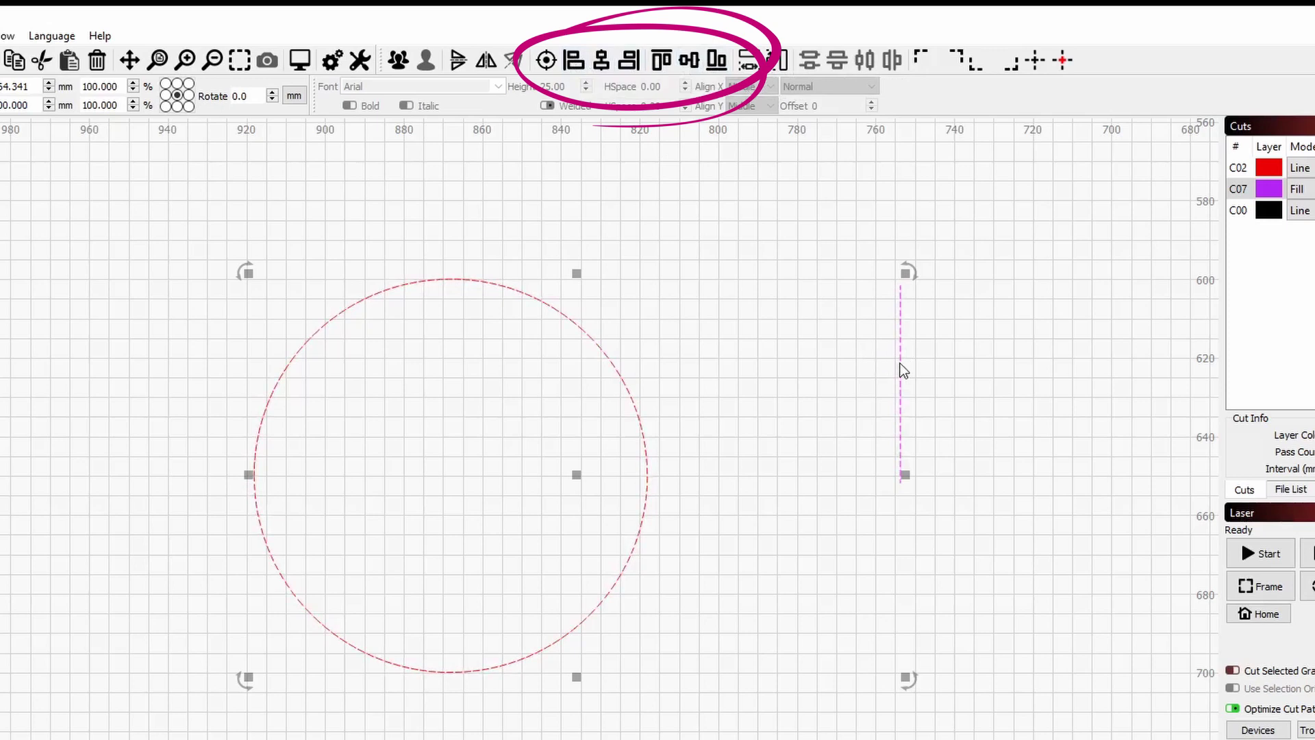
pyautogui.click(574, 61)
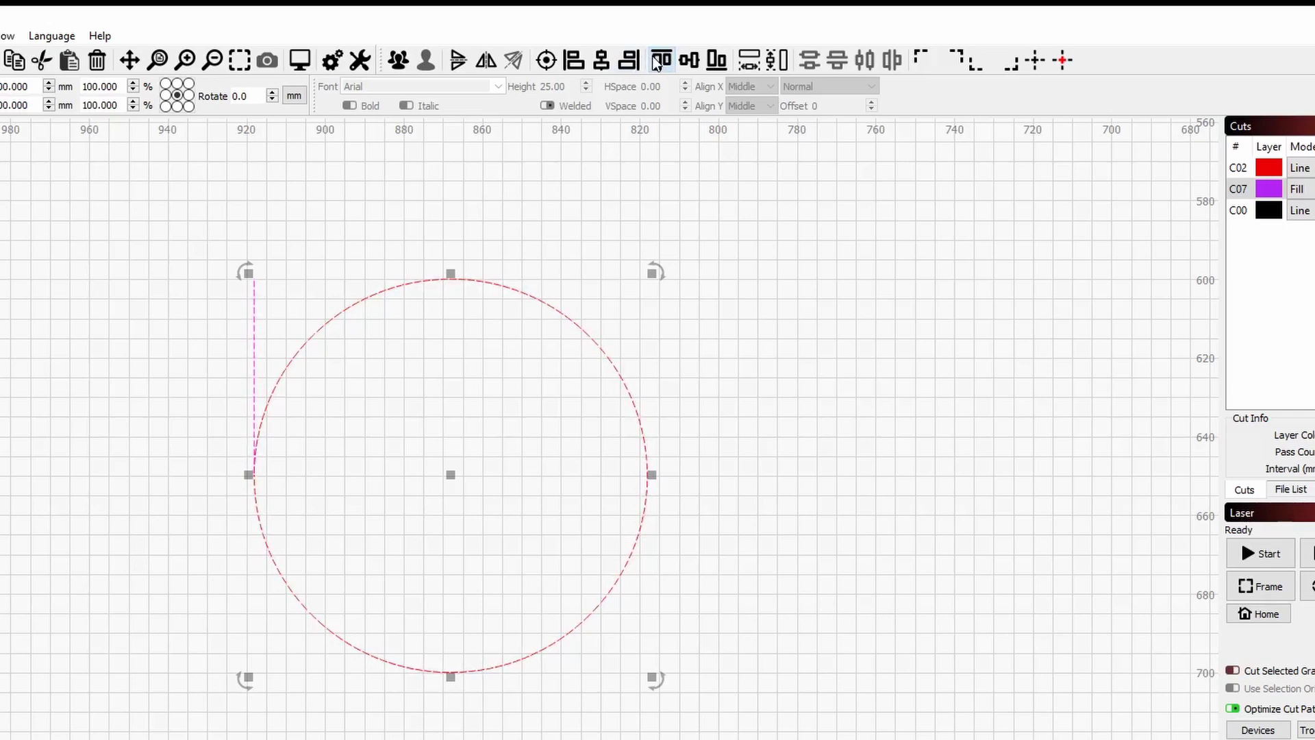
pyautogui.click(602, 62)
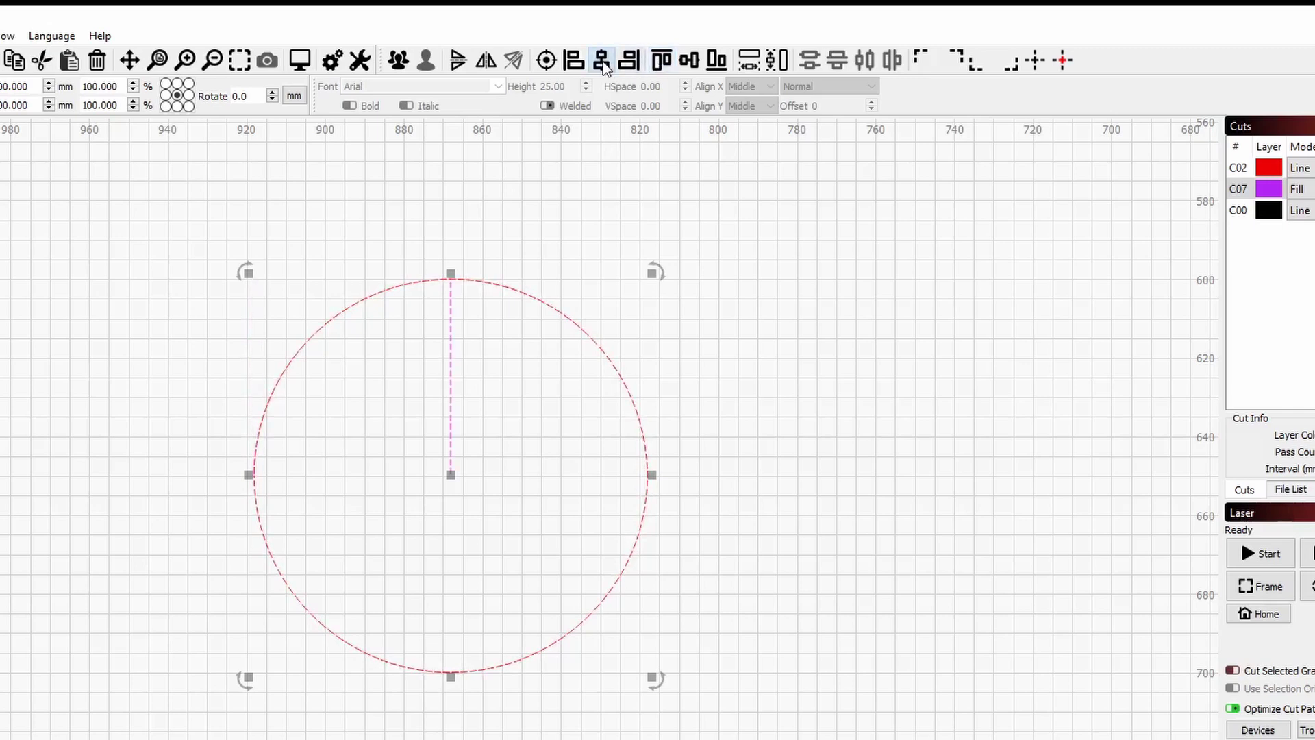
pyautogui.click(546, 62)
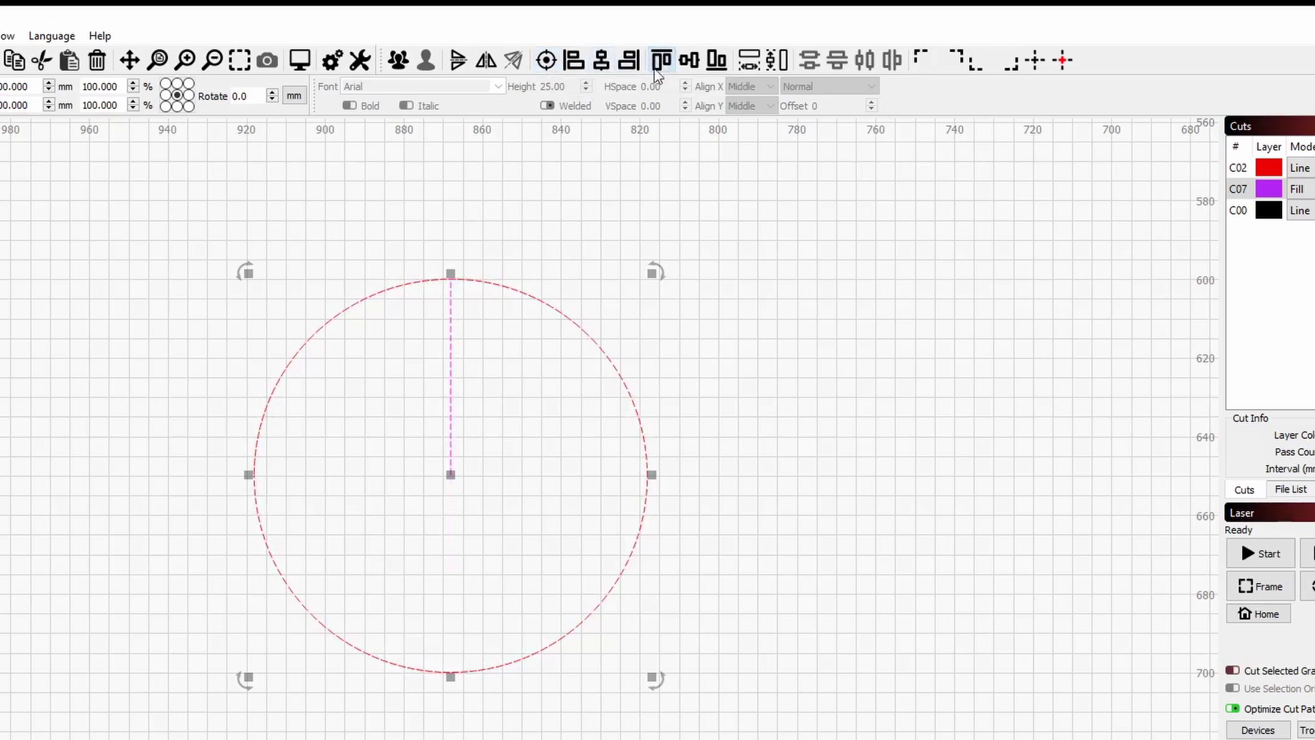
pyautogui.click(815, 383)
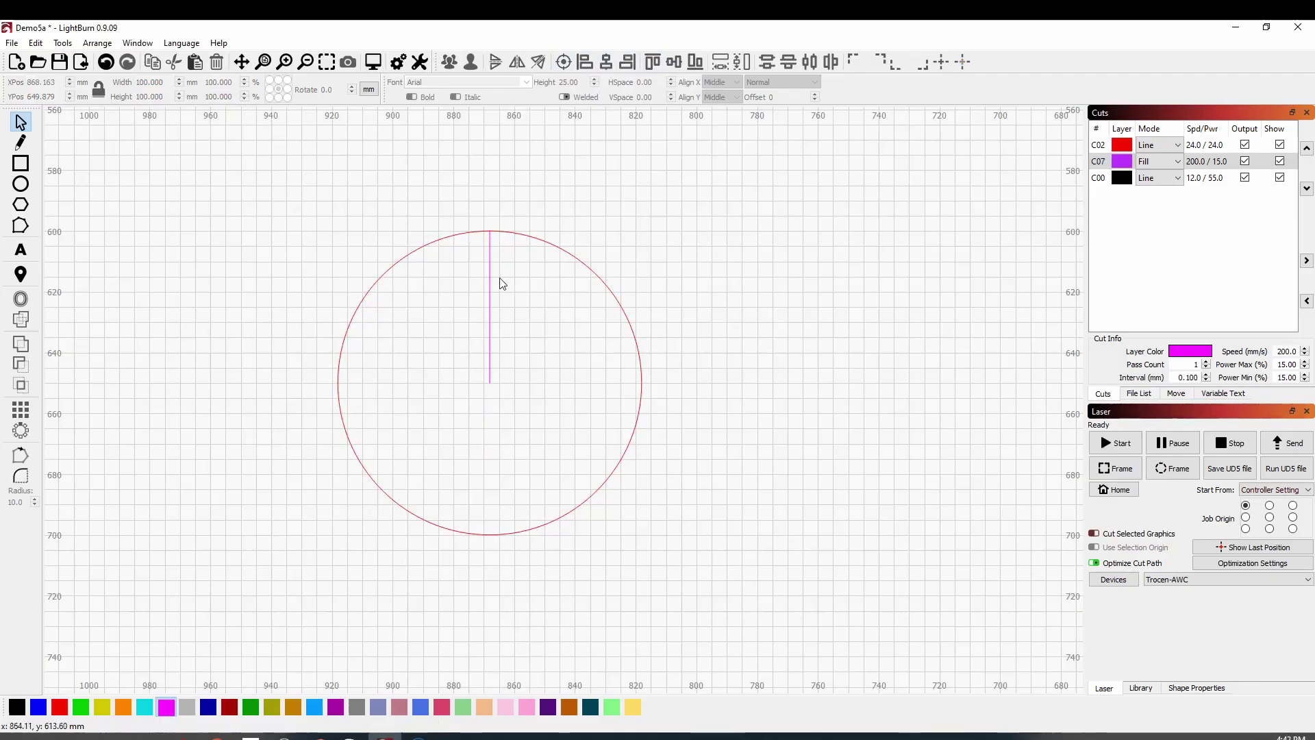
# - Open Circular Array for the circle and radius line, previewing 6 copies over 0–360°
pyautogui.click(490, 296)
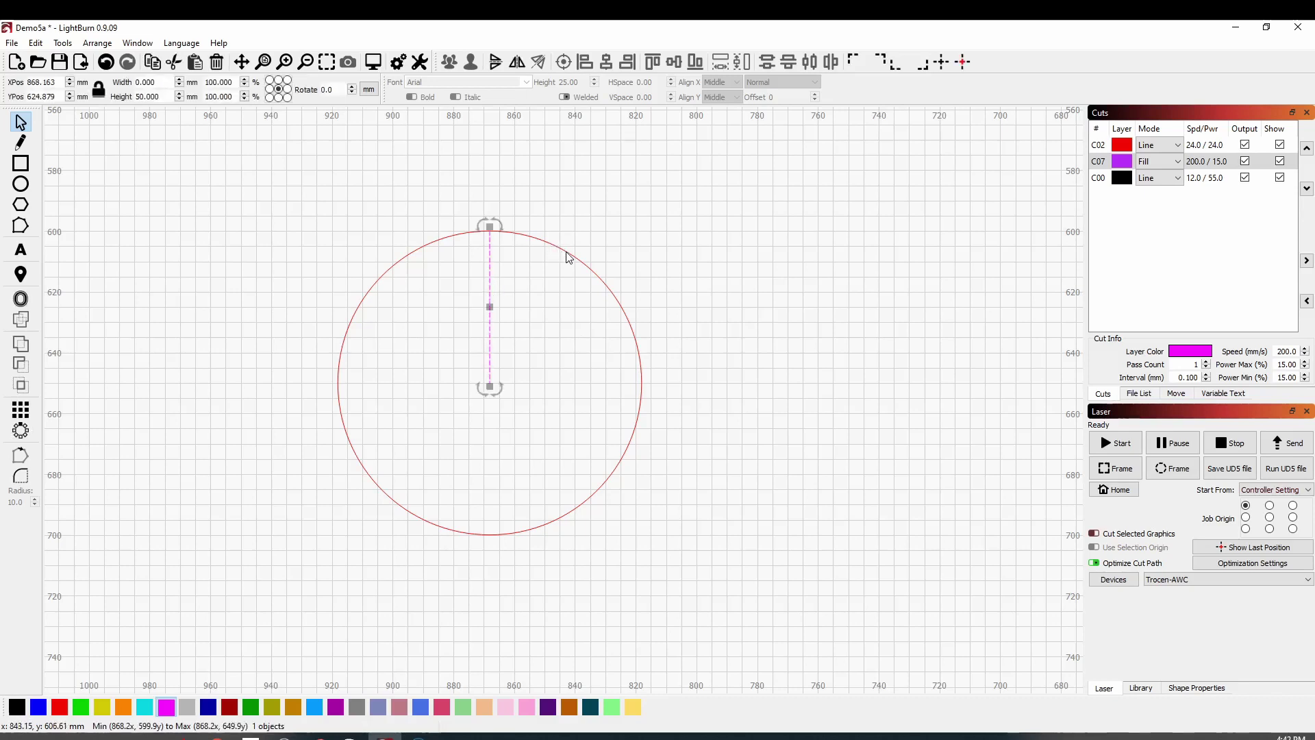
pyautogui.keyDown('shift'); pyautogui.click(567, 257); pyautogui.keyUp('shift')
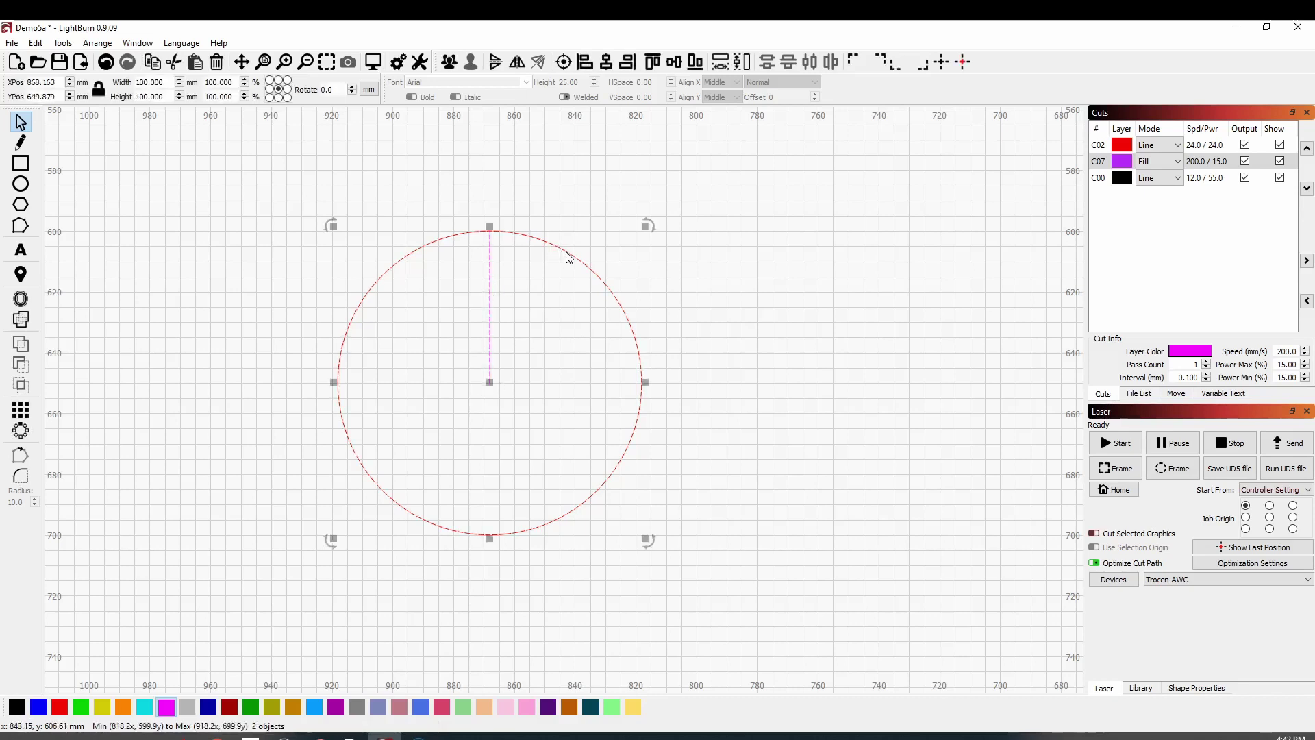
pyautogui.click(20, 432)
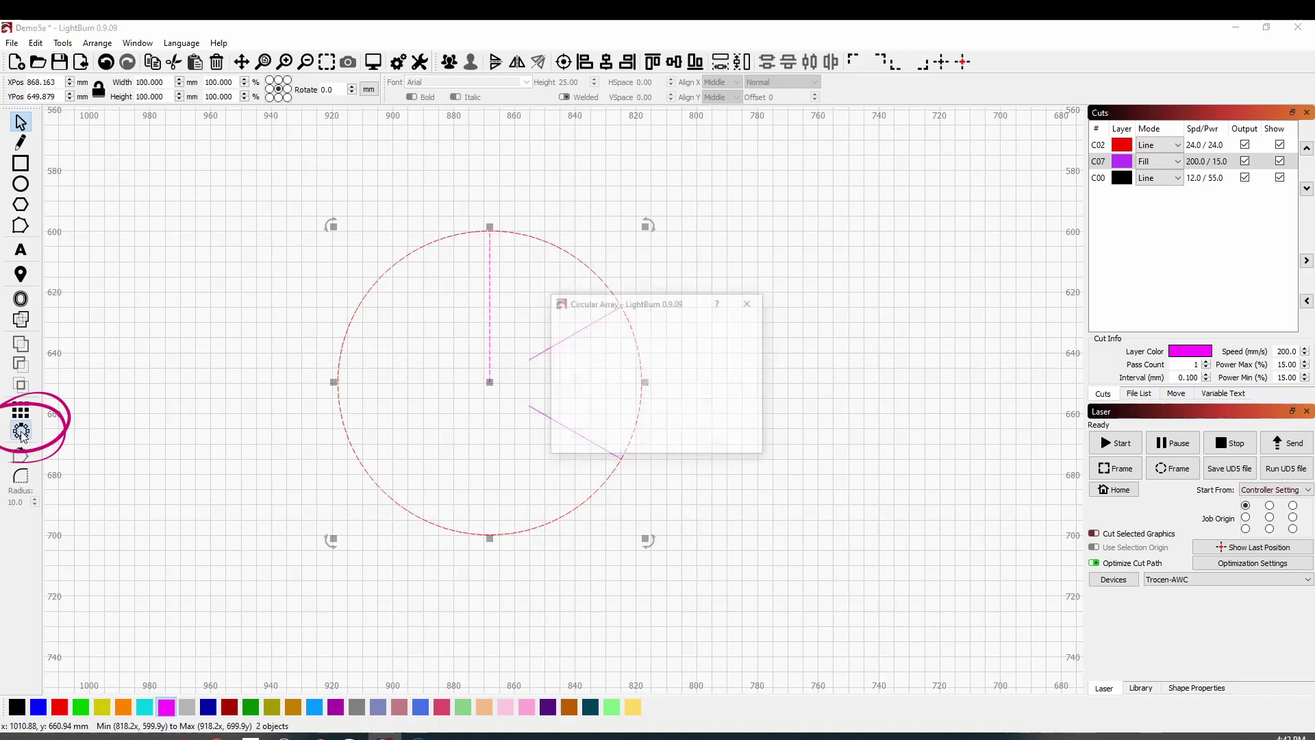
pyautogui.moveTo(684, 296); pyautogui.dragTo(829, 255)
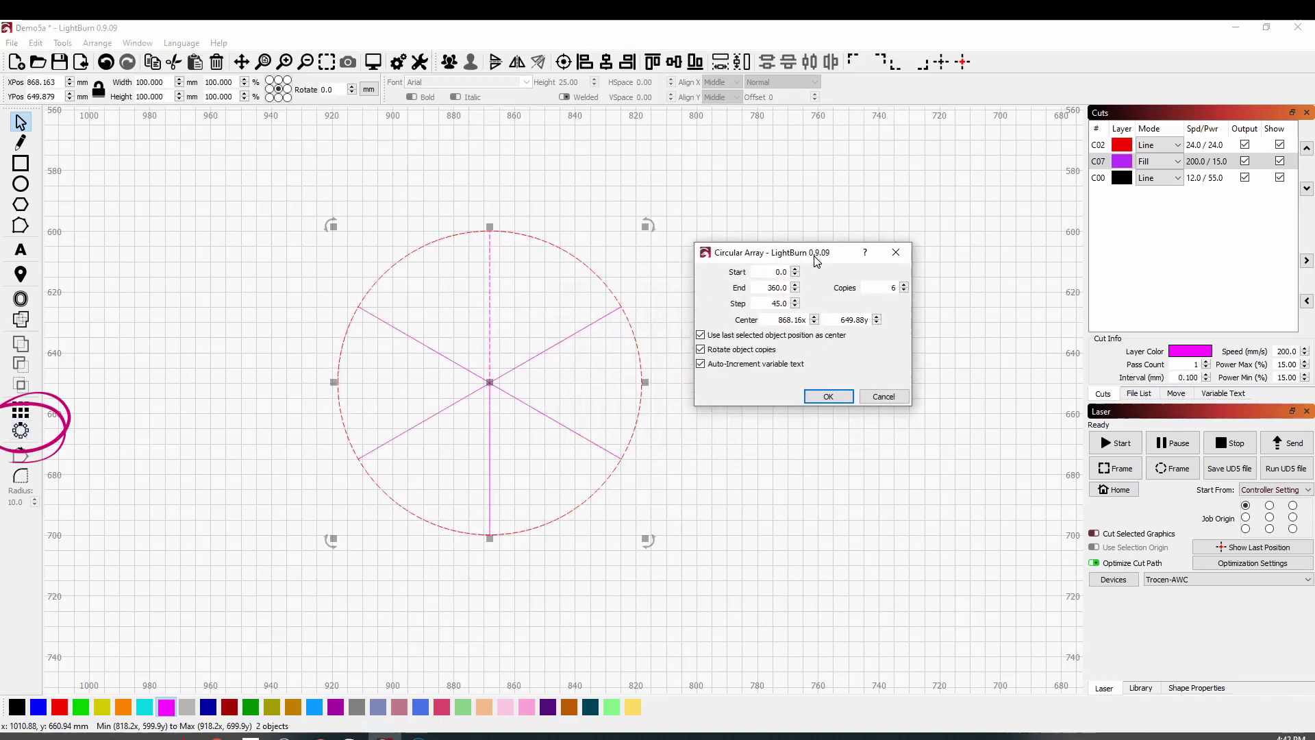
pyautogui.click(759, 275)
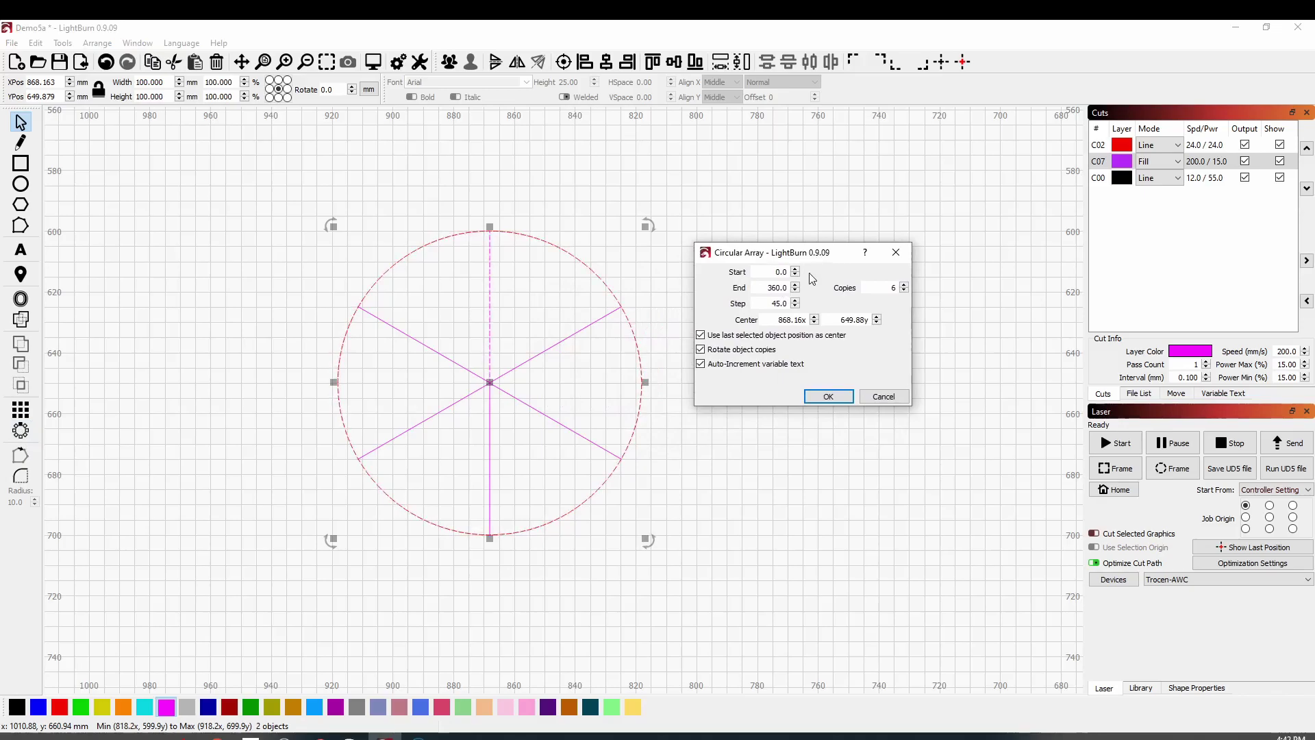
pyautogui.doubleClick(761, 288)
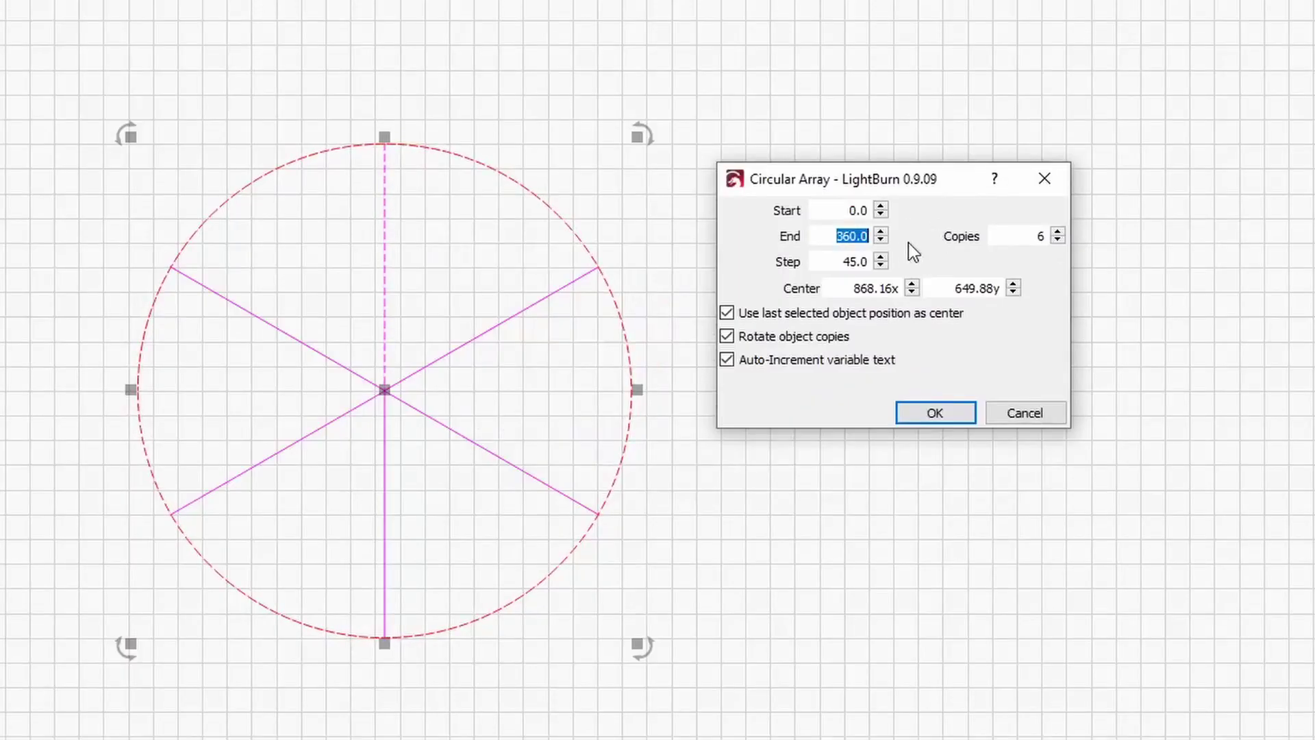
pyautogui.moveTo(1024, 236); pyautogui.dragTo(1088, 233)
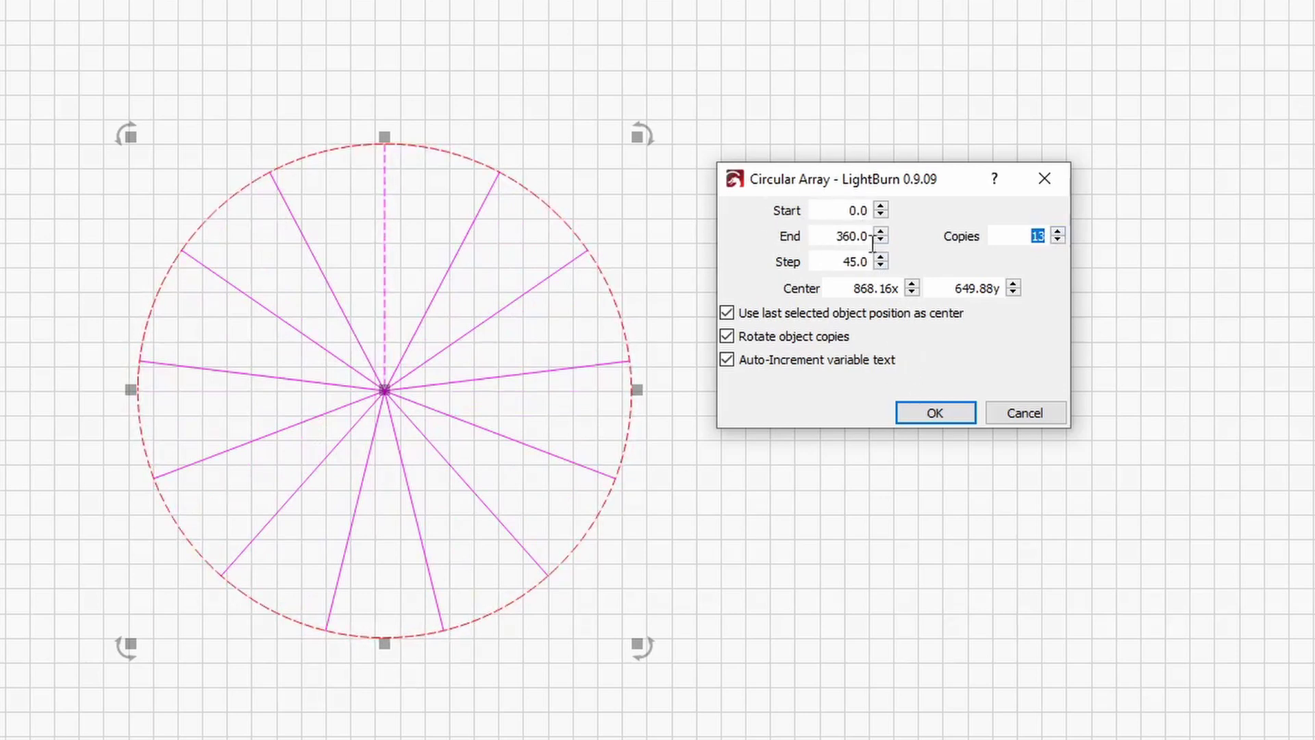
pyautogui.scroll(-7, 882, 216)
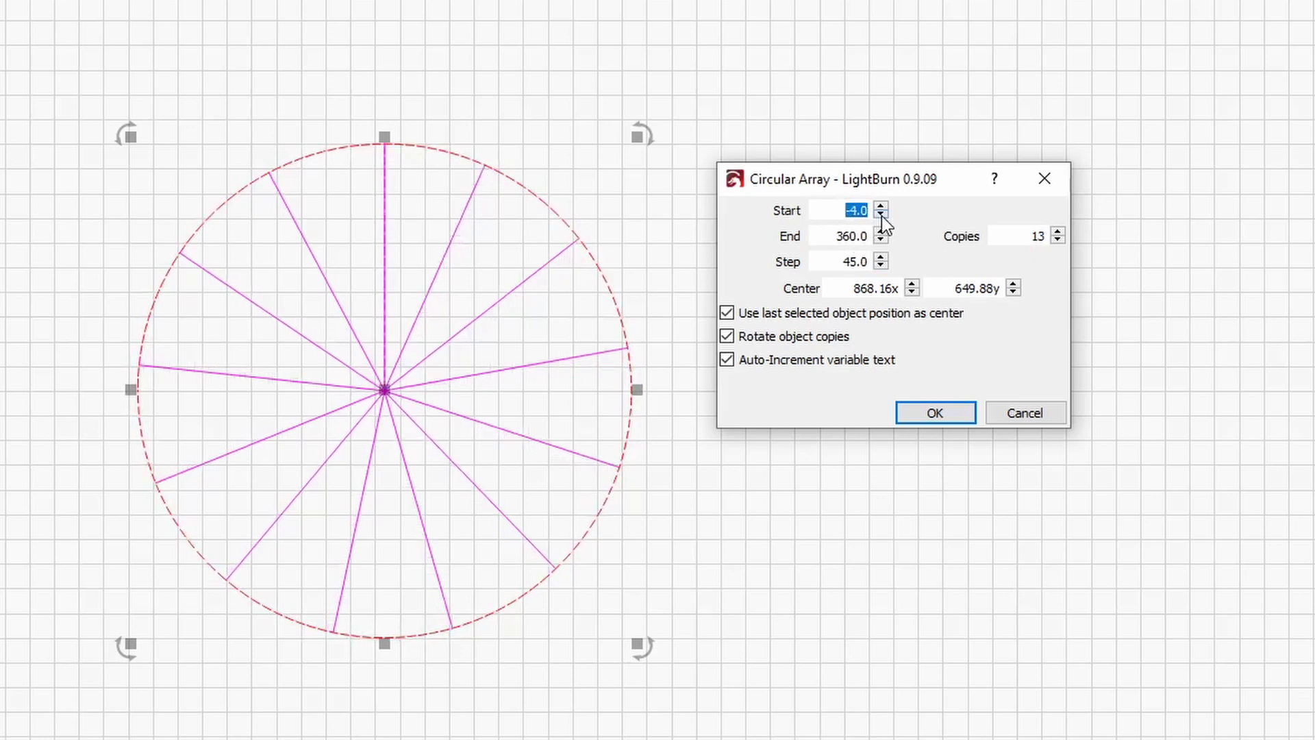
pyautogui.scroll(-2, 882, 216)
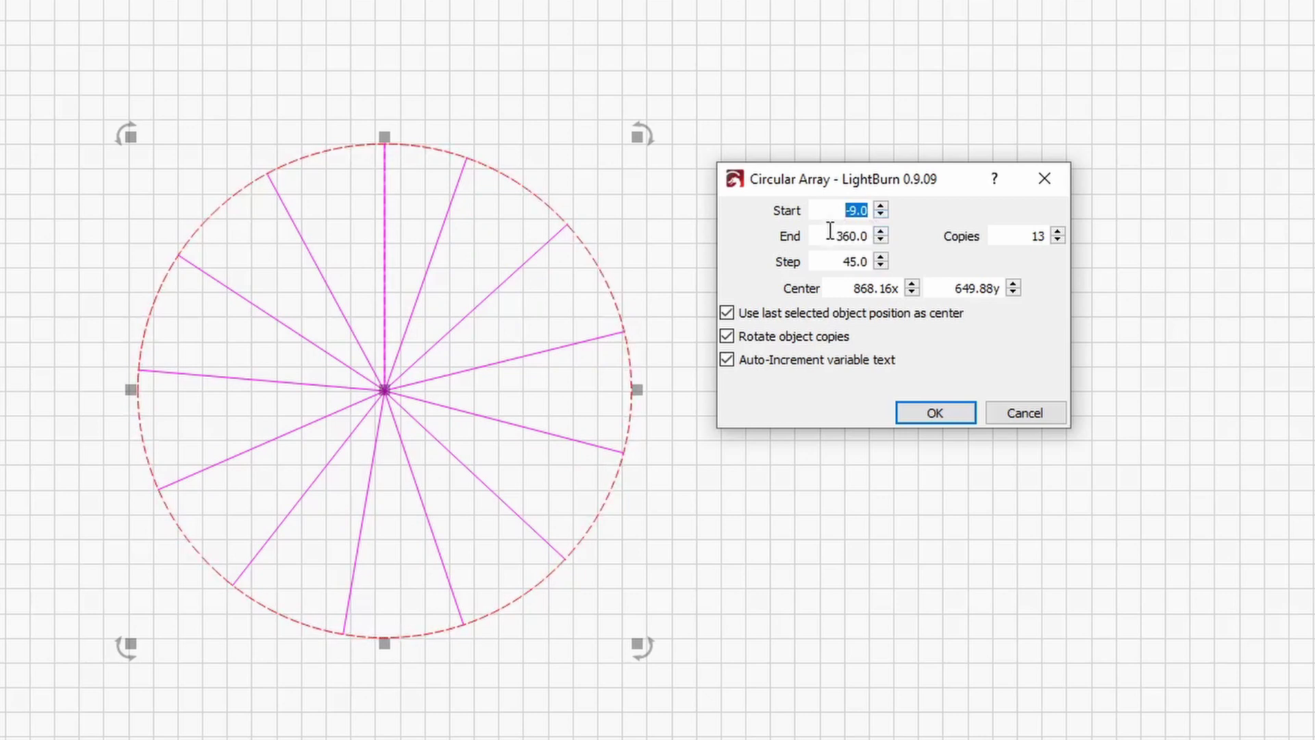
pyautogui.scroll(-1, 879, 216)
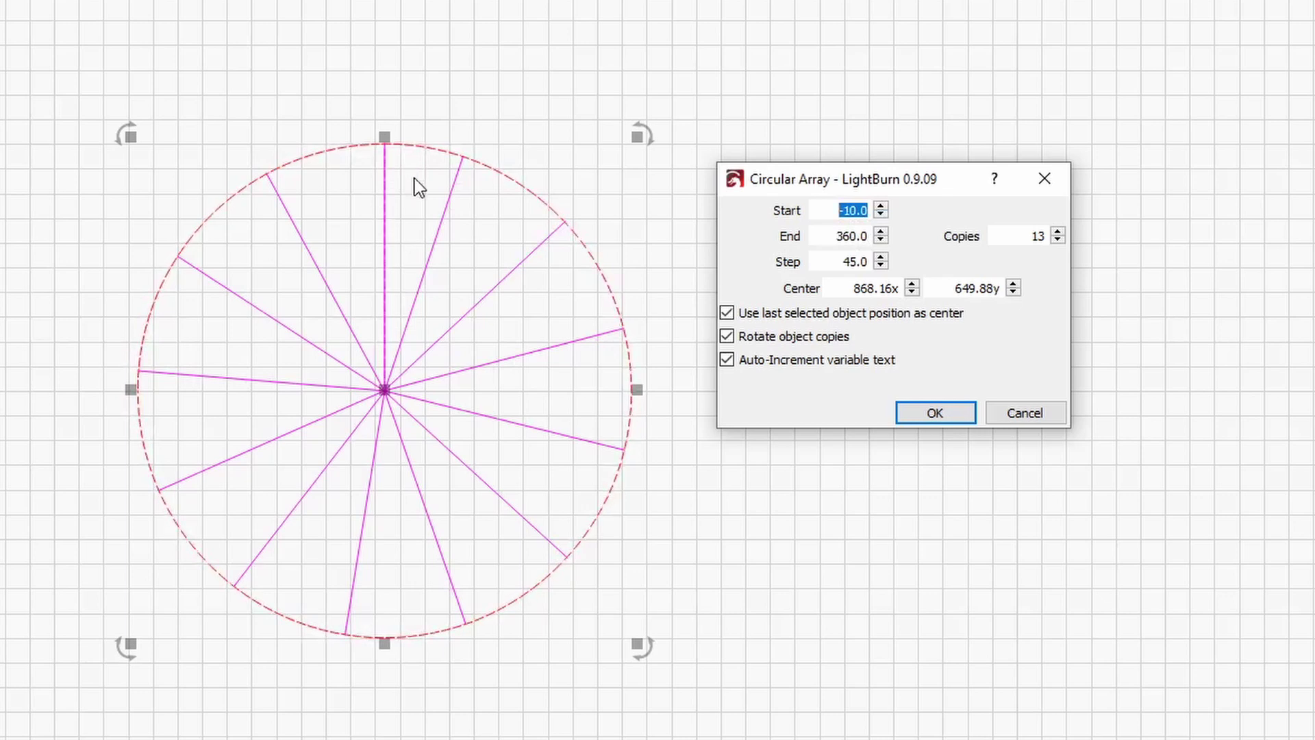
pyautogui.write('0')
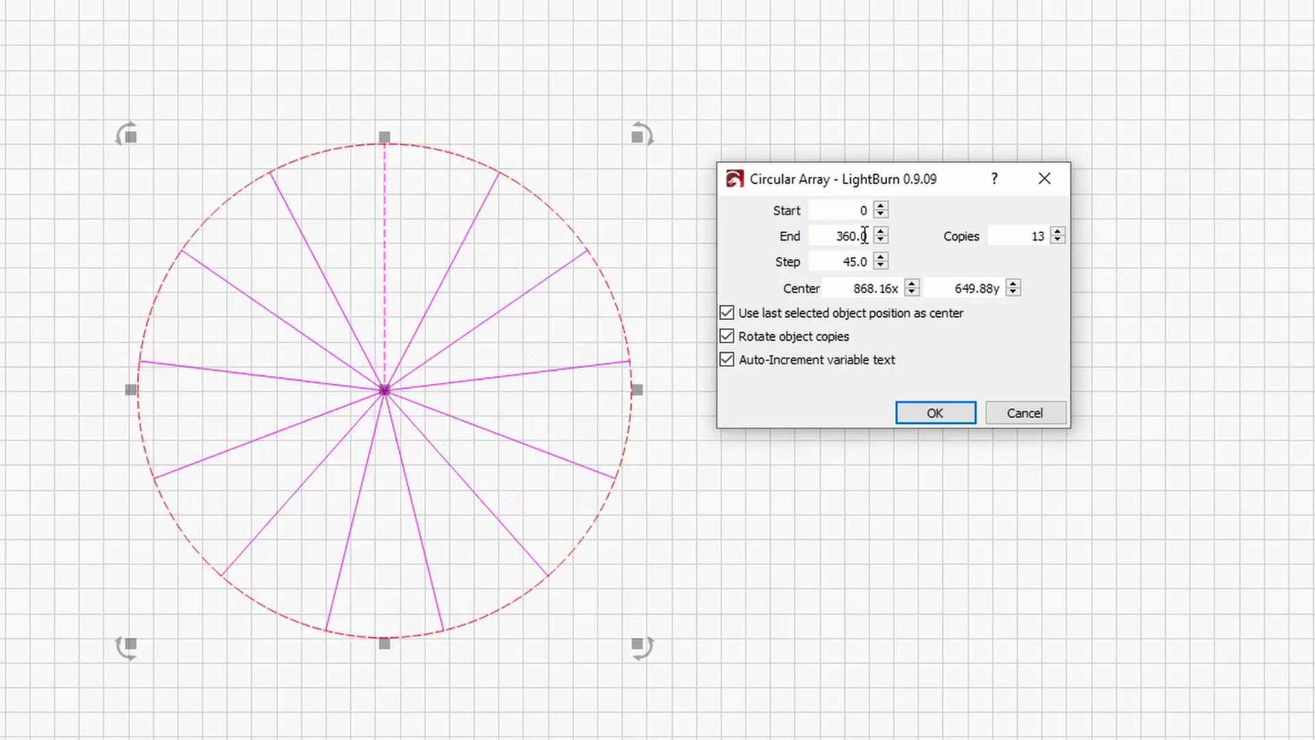
pyautogui.click(1057, 240)
pyautogui.click(1056, 240)
pyautogui.click(1057, 240)
pyautogui.click(1057, 239)
pyautogui.click(1057, 240)
pyautogui.click(1056, 240)
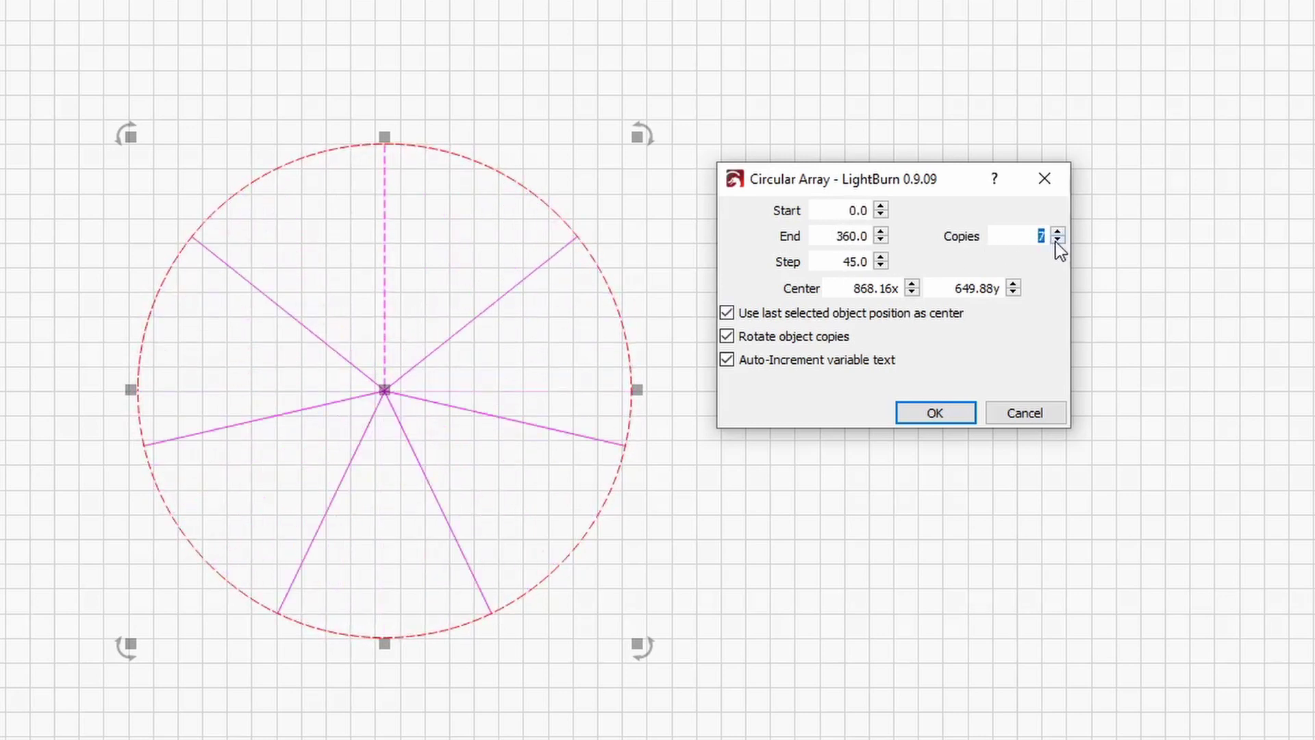
pyautogui.click(1056, 240)
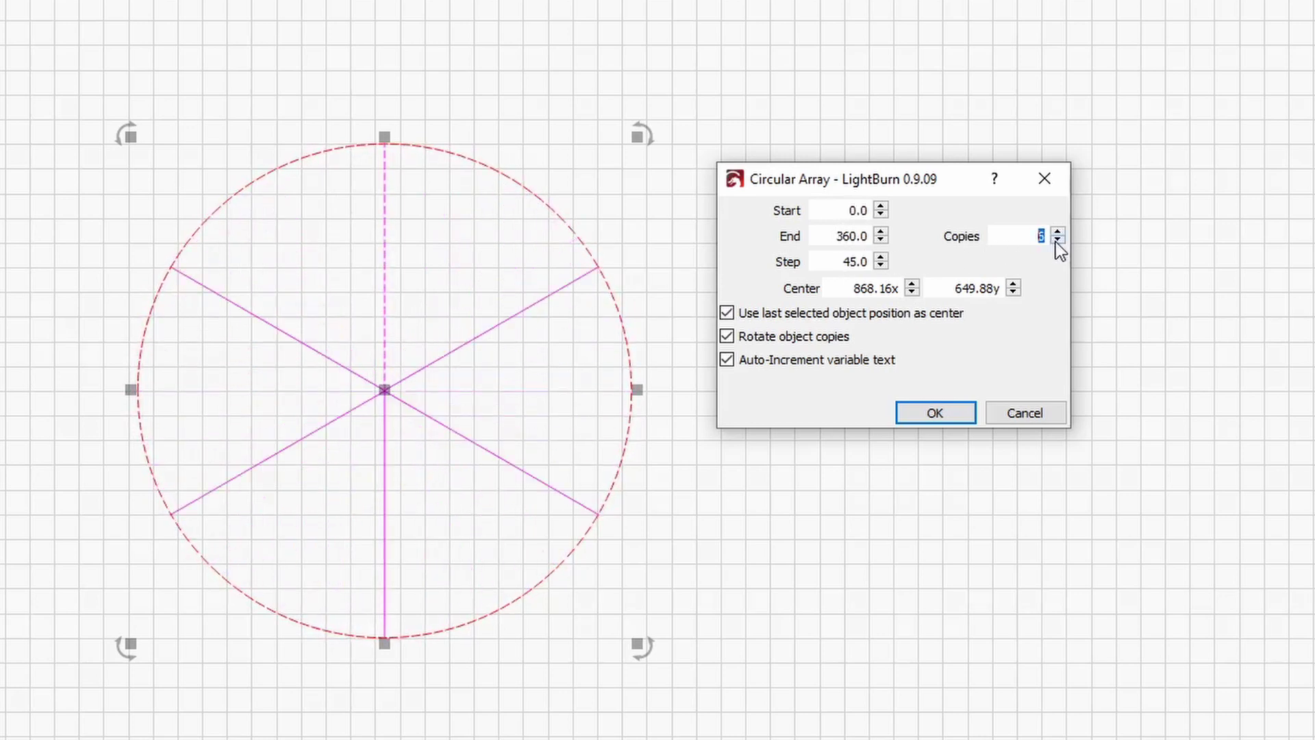
# - Apply the 6-copy circular array, creating six evenly spaced magenta spokes
pyautogui.click(936, 413)
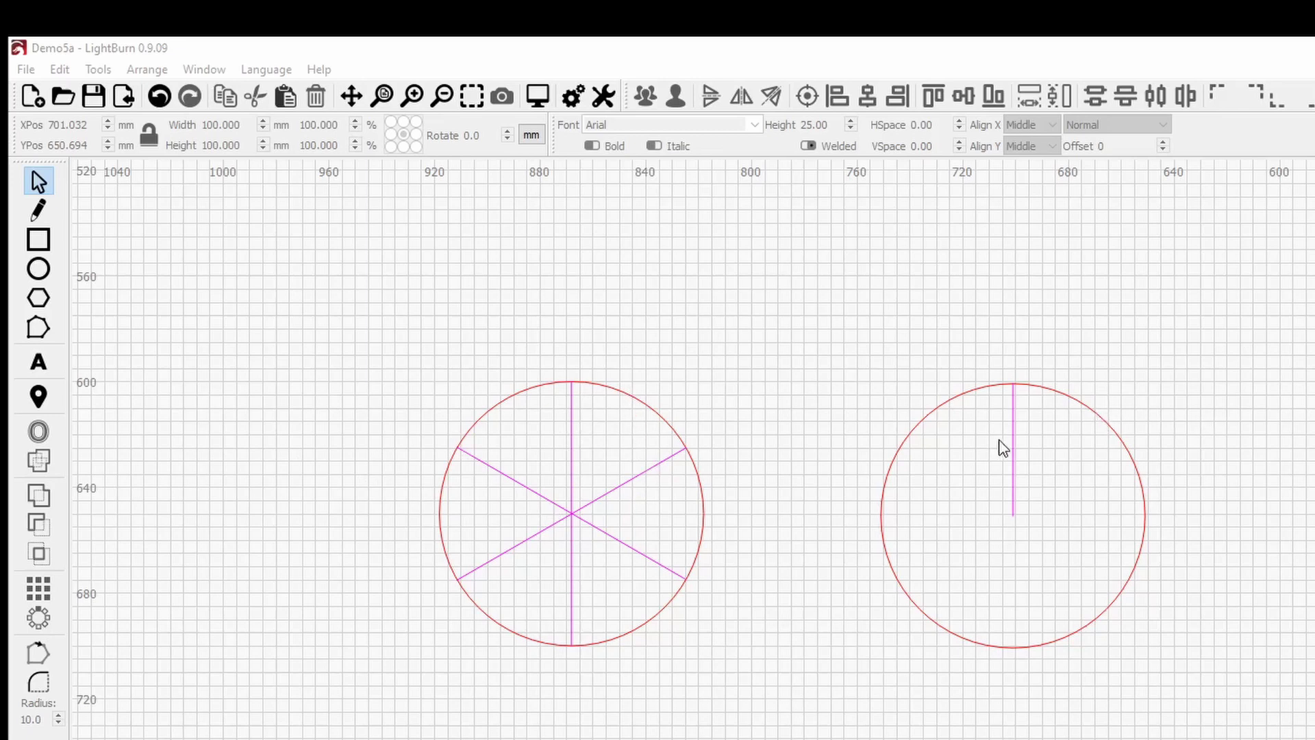
pyautogui.click(1096, 420)
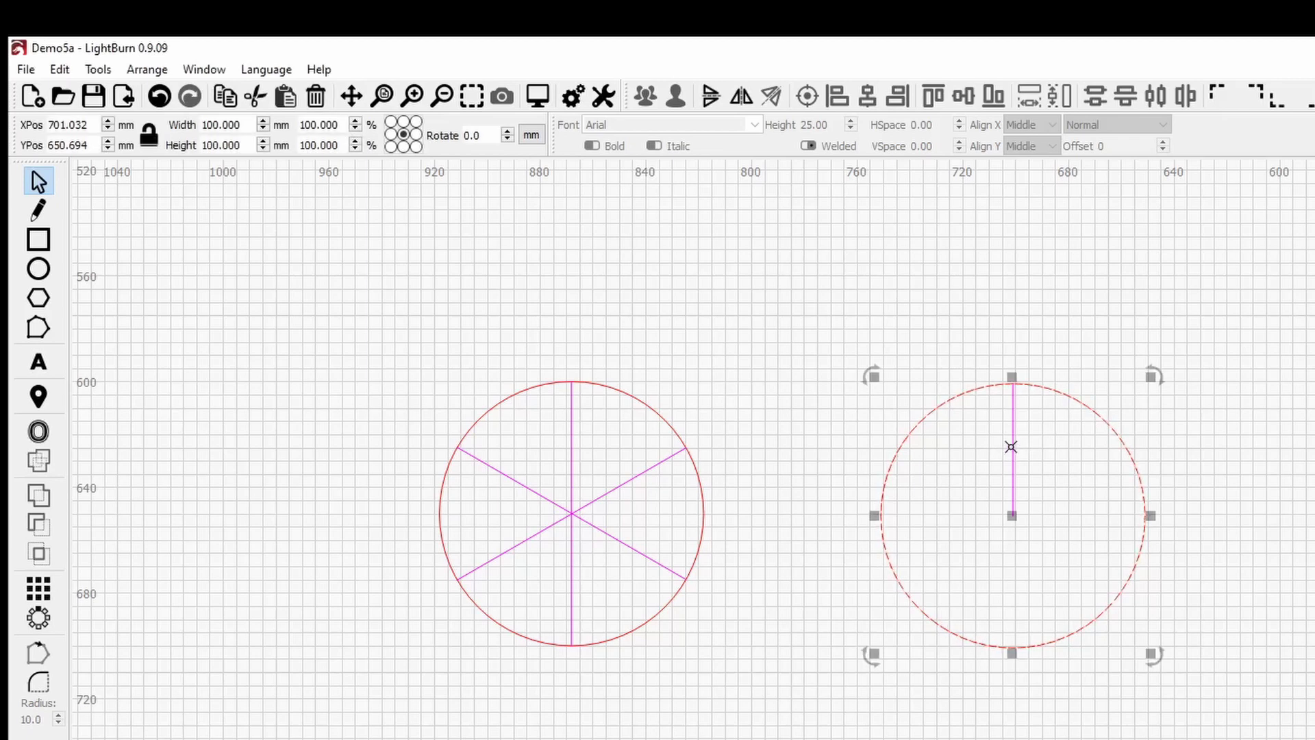
pyautogui.keyDown('shift'); pyautogui.click(1014, 450); pyautogui.keyUp('shift')
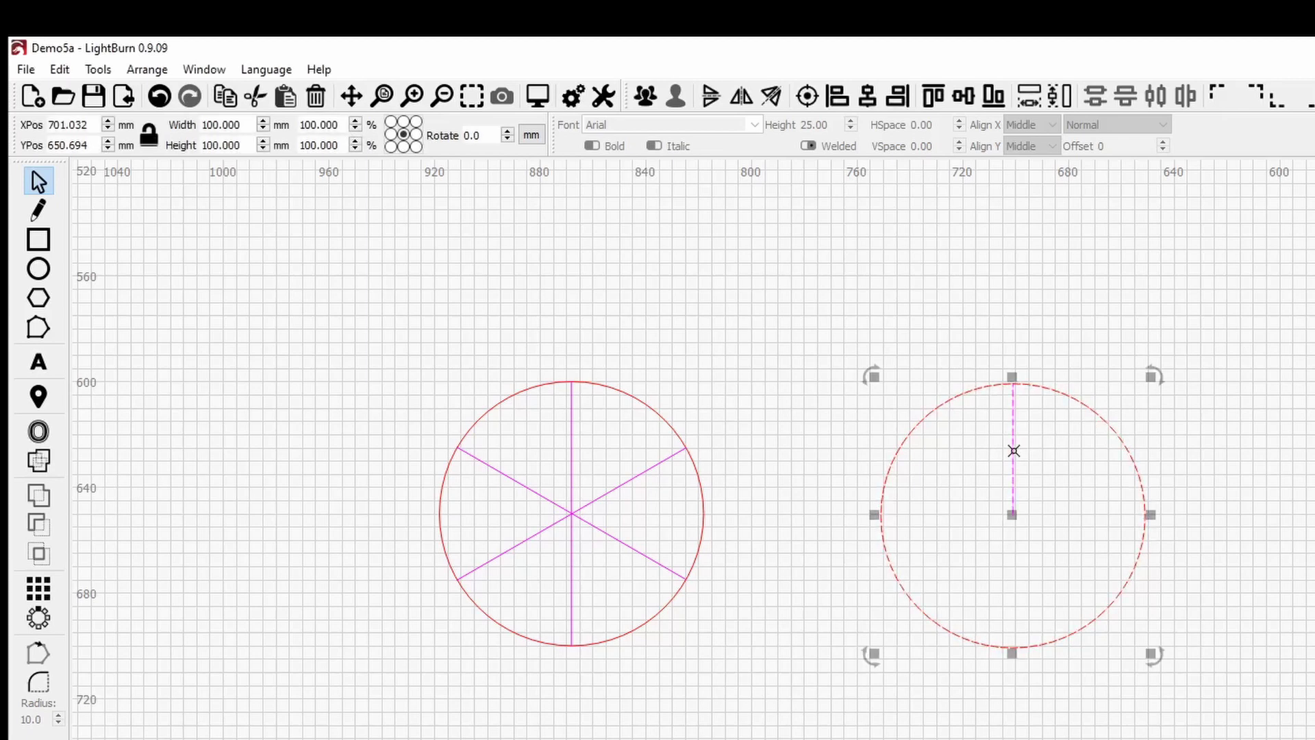
pyautogui.click(39, 619)
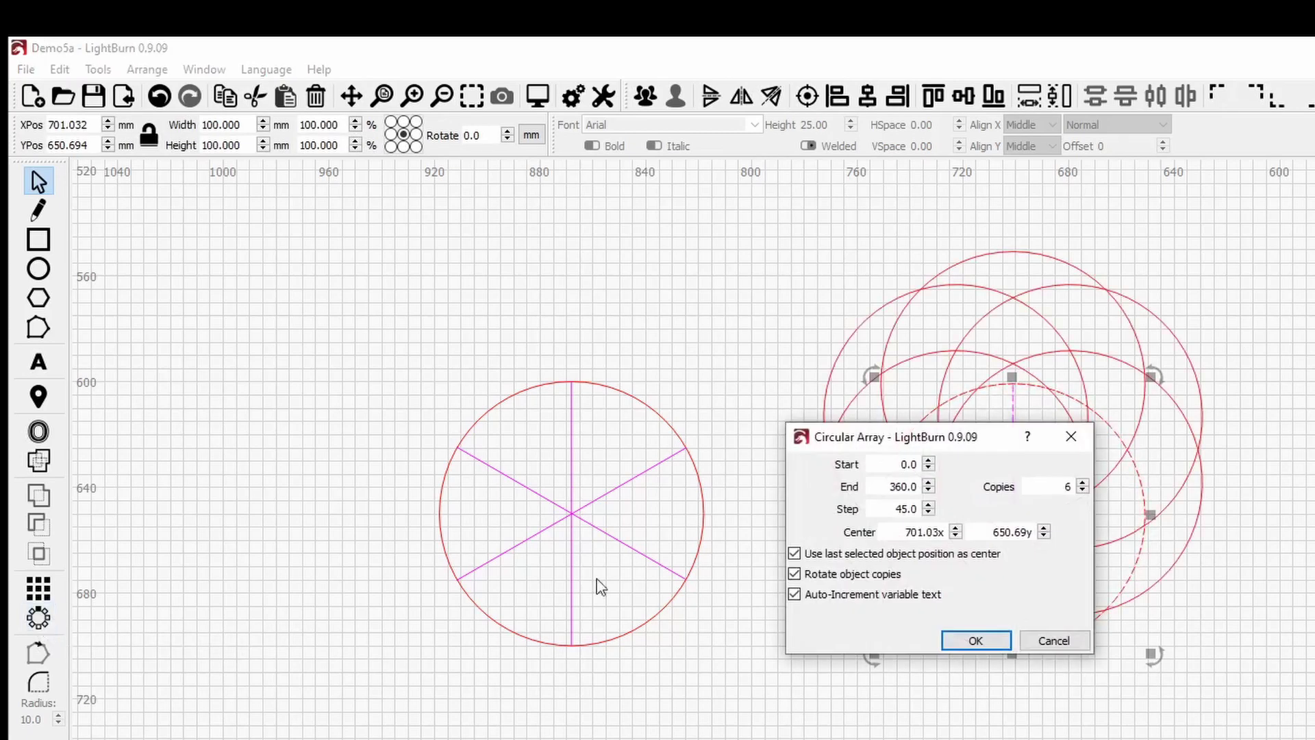
pyautogui.moveTo(981, 444); pyautogui.dragTo(1259, 718)
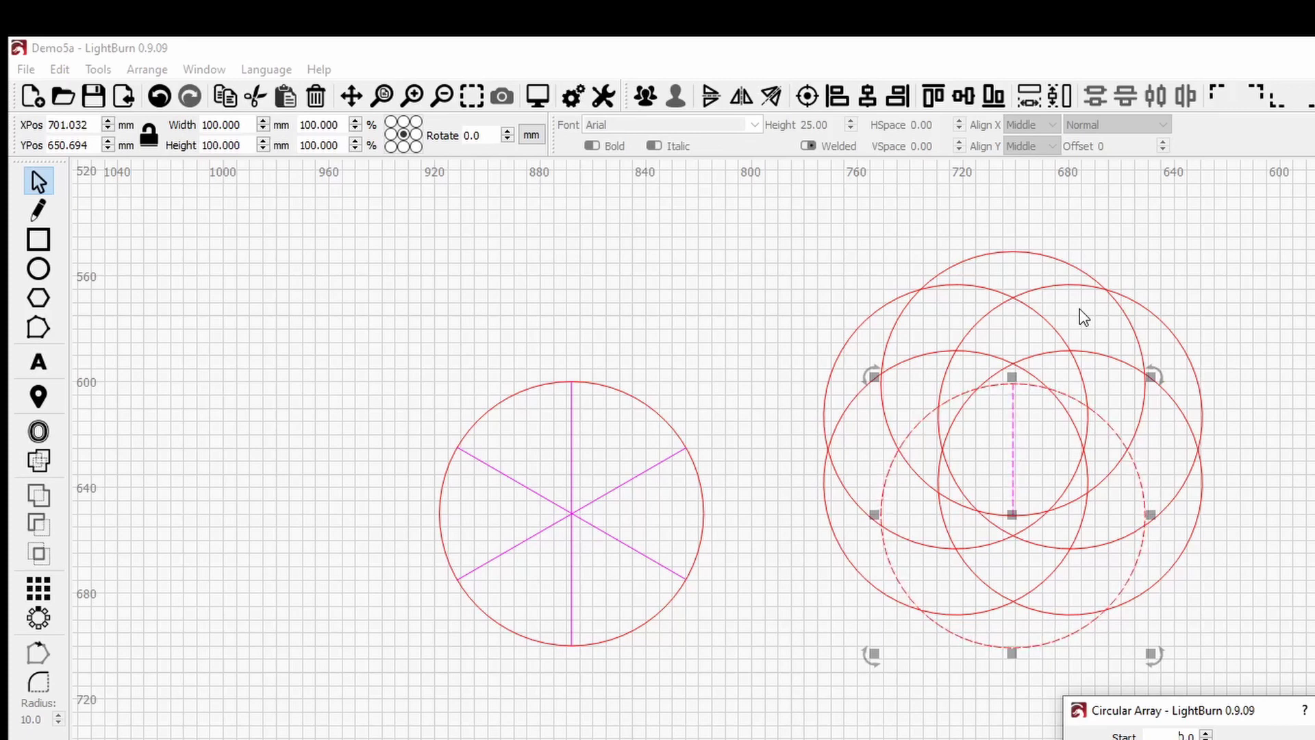
pyautogui.press('Escape')
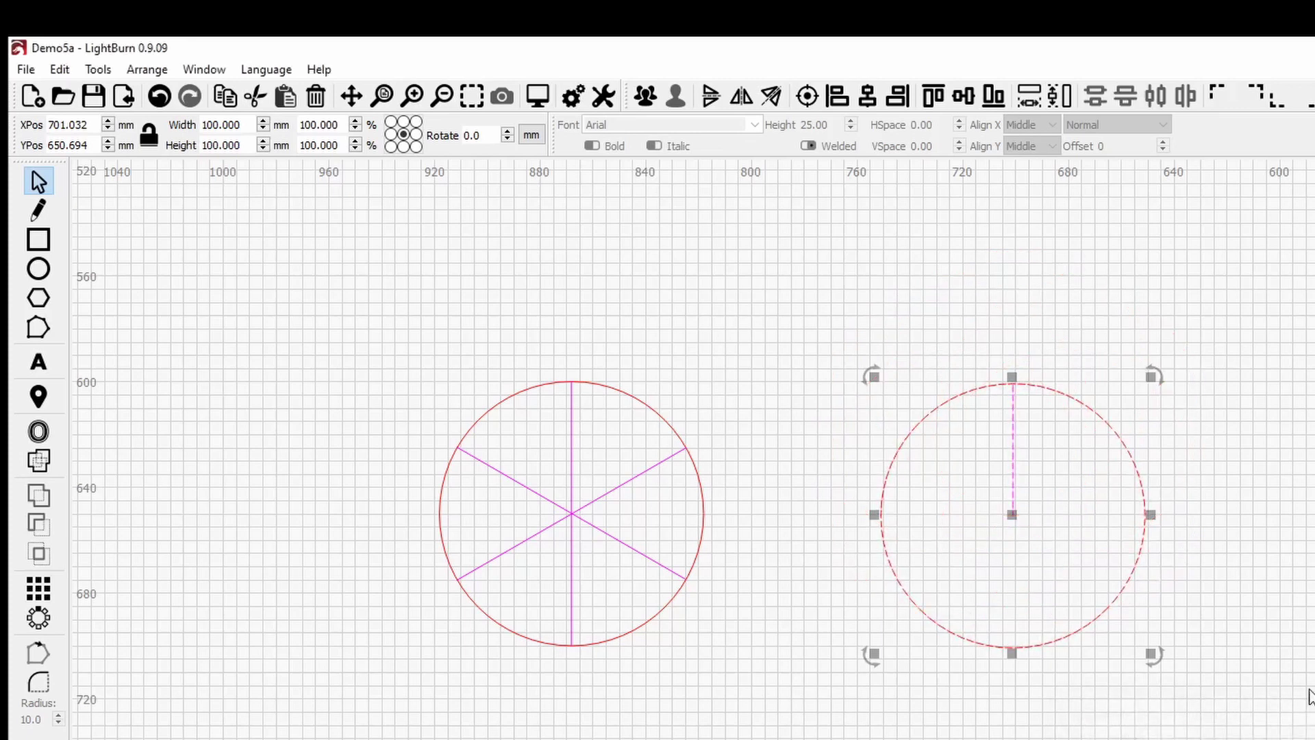
pyautogui.press('Escape')
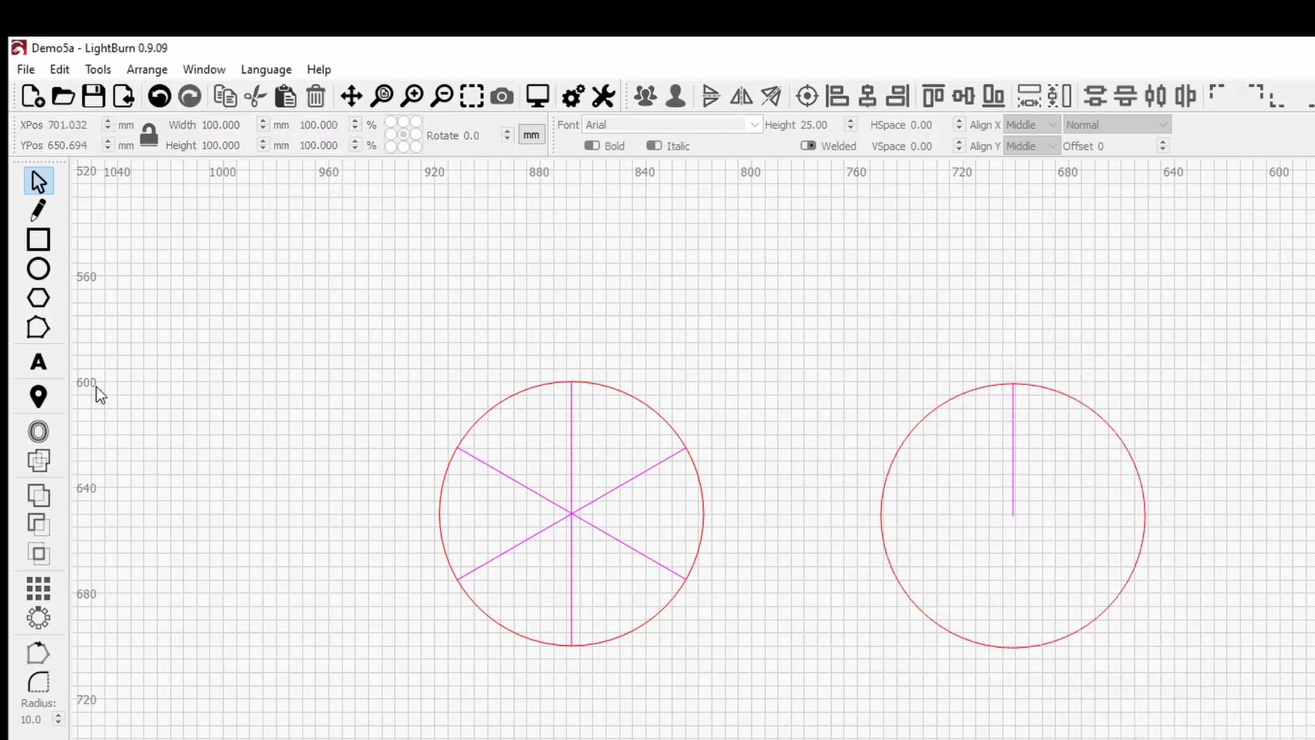
# - Draw a small ellipse, try arraying it with the line at ten copies, then cancel
pyautogui.click(38, 269)
pyautogui.moveTo(1207, 481); pyautogui.dragTo(1260, 508)
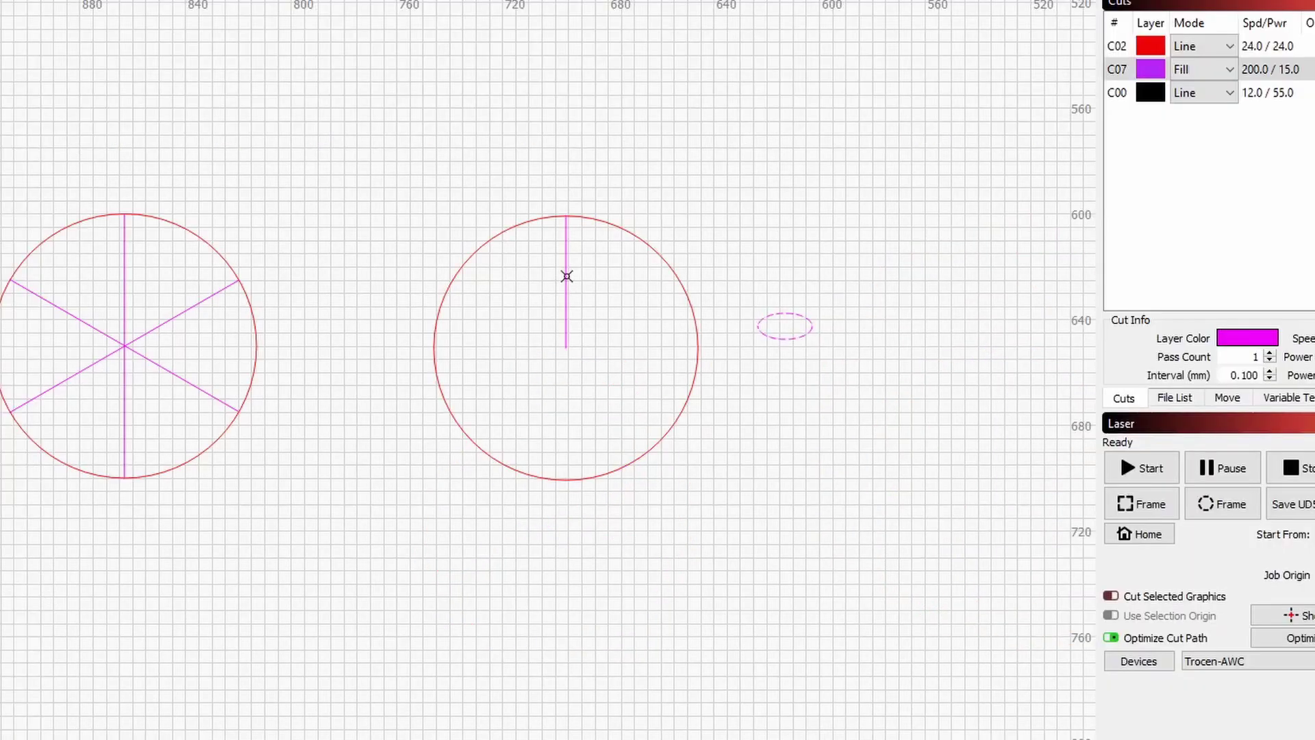
pyautogui.click(1014, 452)
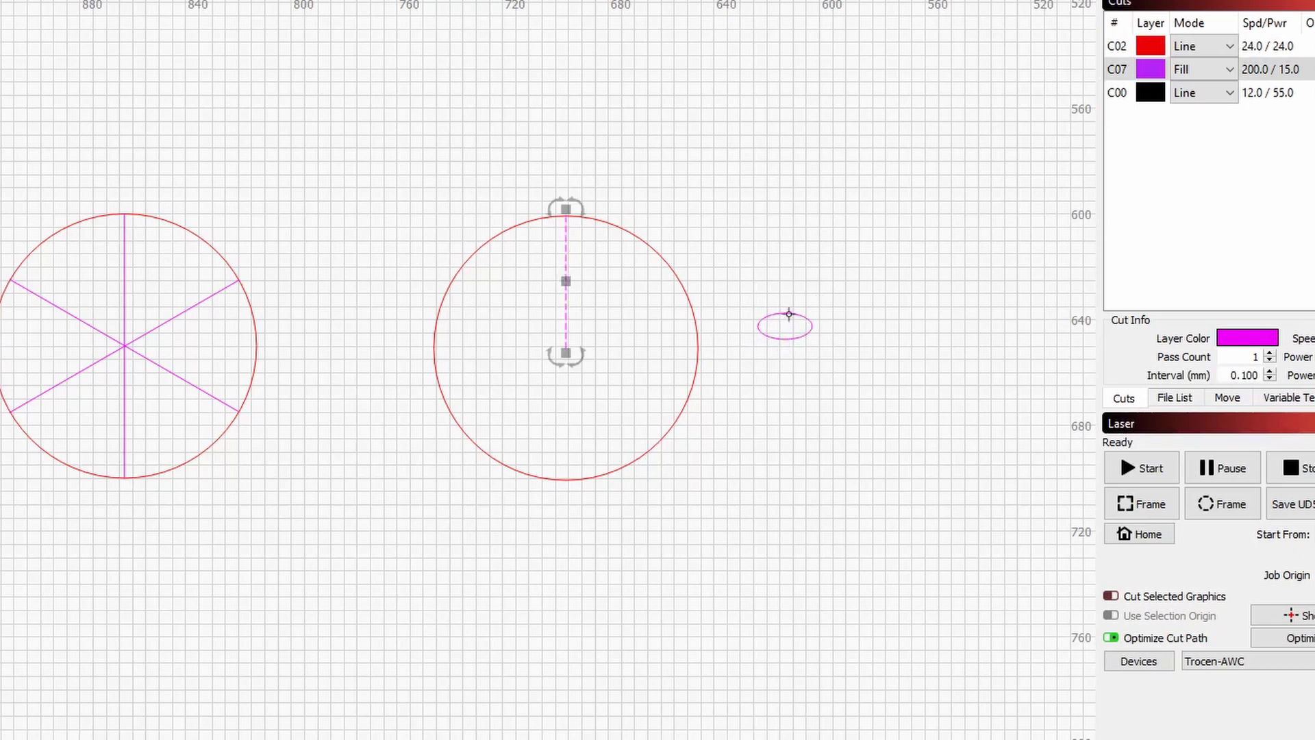
pyautogui.keyDown('shift'); pyautogui.click(789, 314); pyautogui.keyUp('shift')
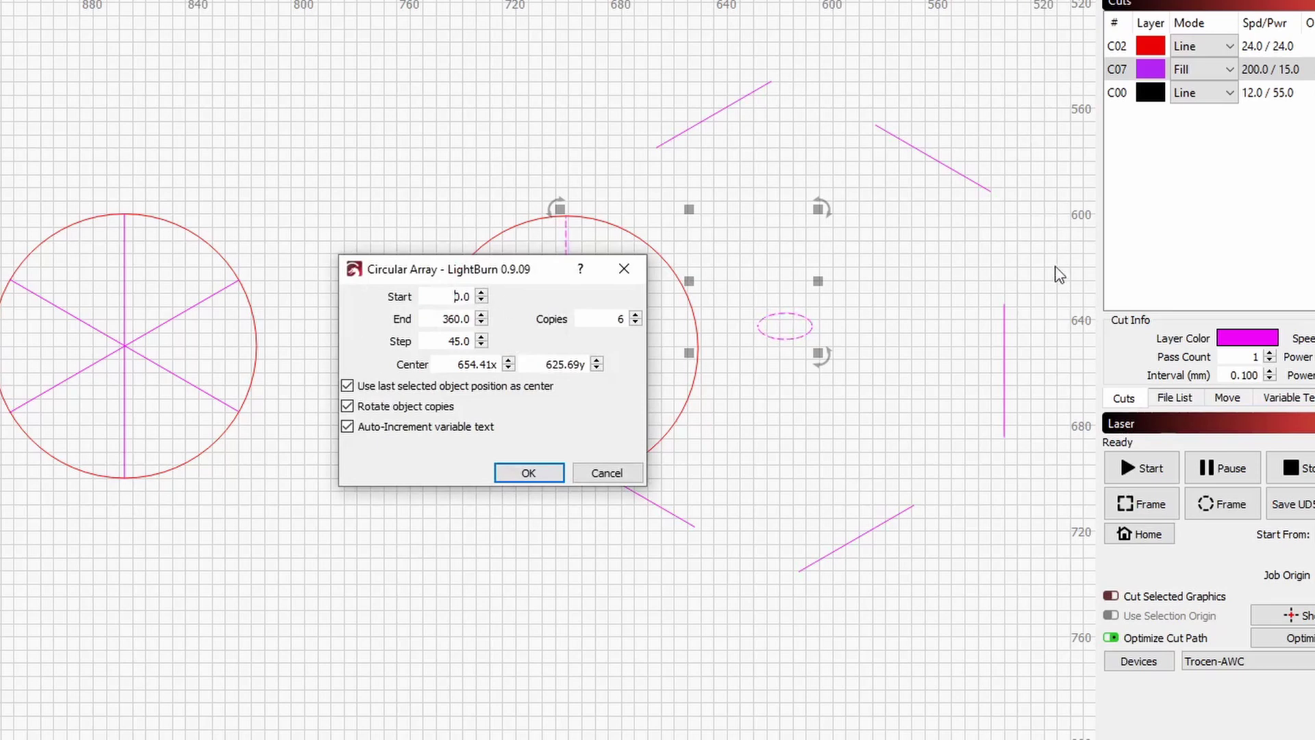
pyautogui.click(635, 315)
pyautogui.click(636, 316)
pyautogui.click(636, 315)
pyautogui.click(636, 316)
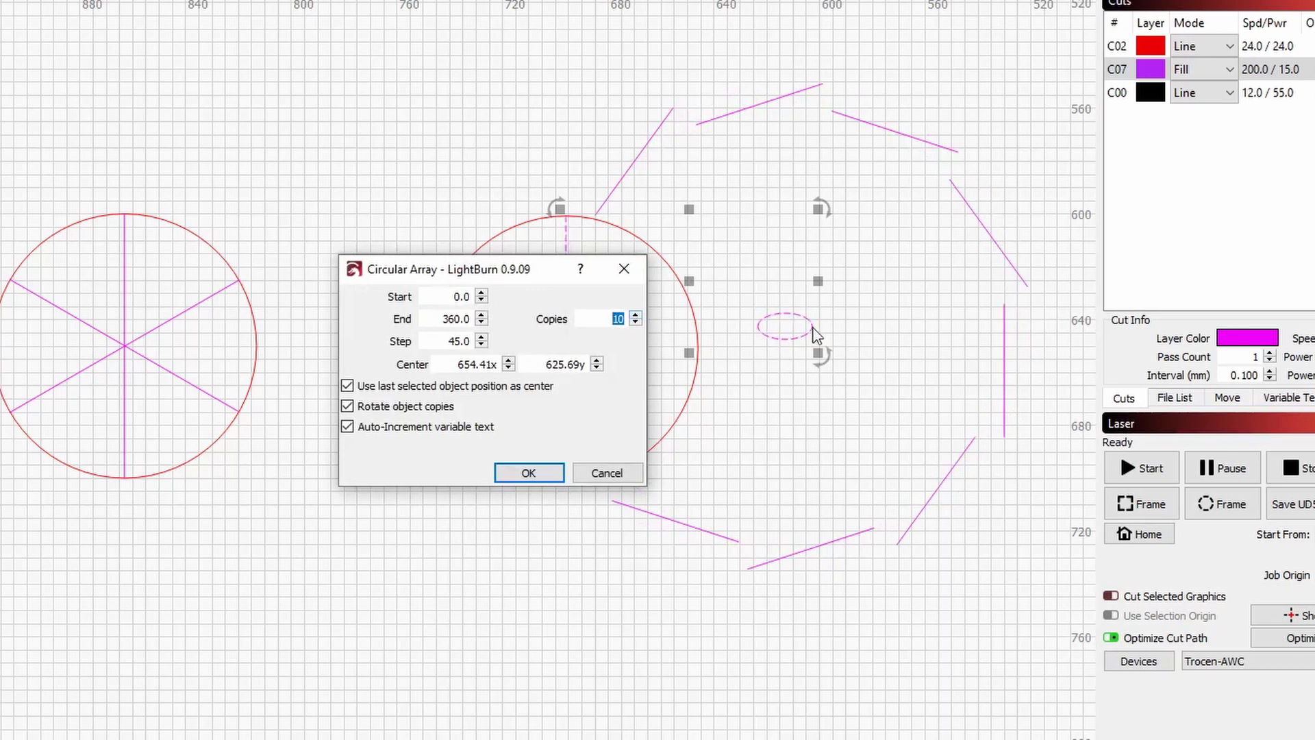
pyautogui.click(616, 476)
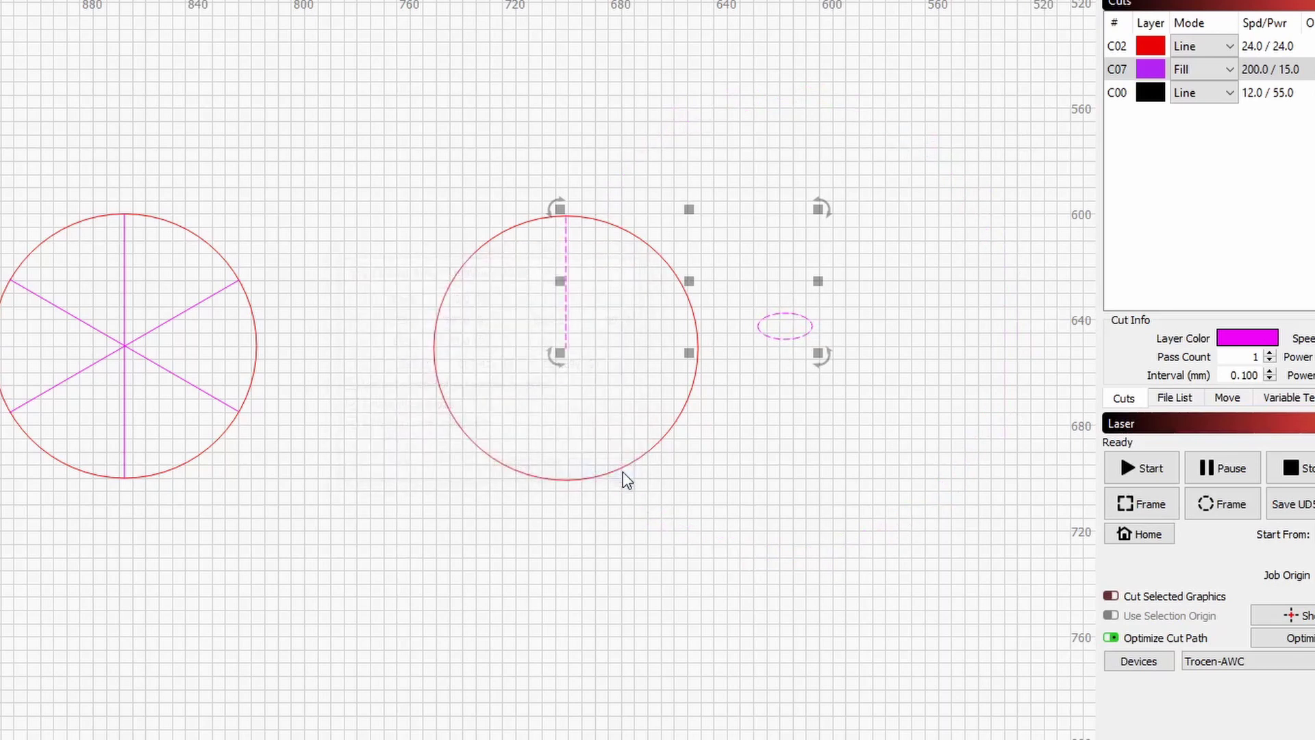
# - Delete the stray small ellipse and add the red circle to the selection
pyautogui.click(784, 326)
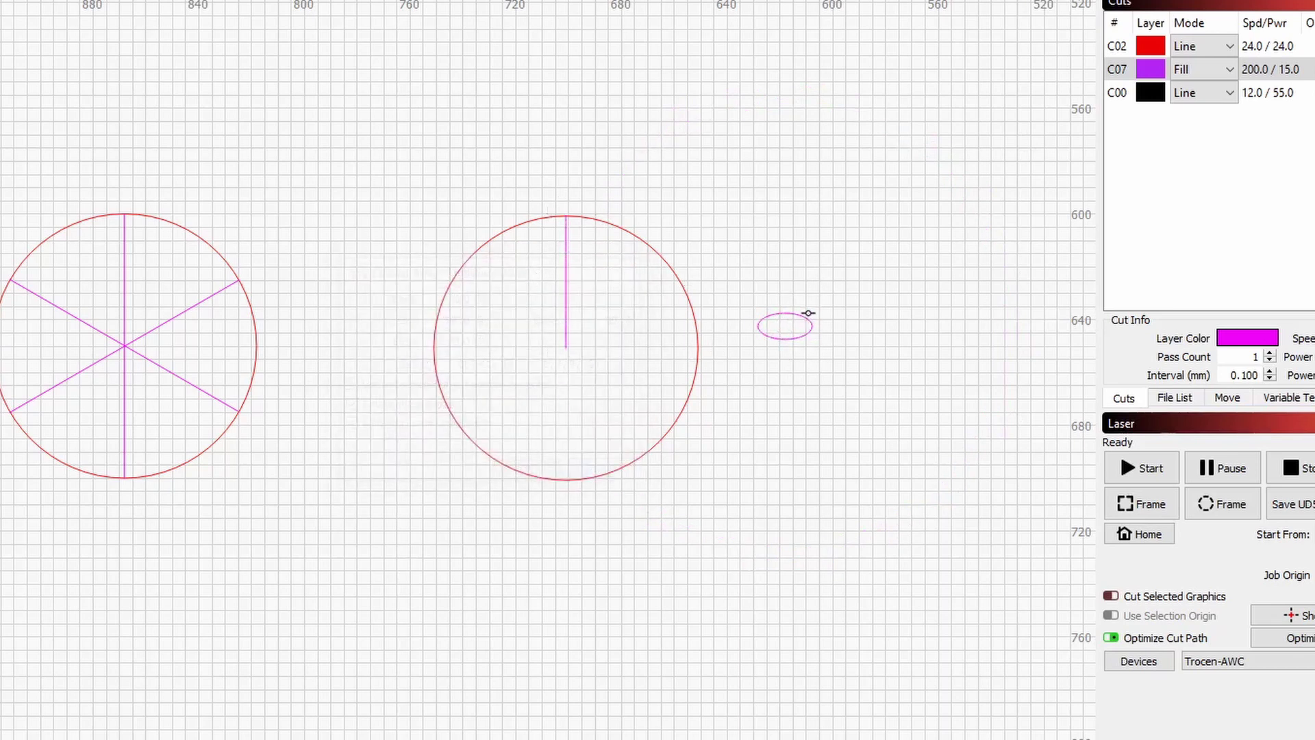
pyautogui.click(799, 316)
pyautogui.press('Delete')
pyautogui.keyDown('shift'); pyautogui.click(664, 273); pyautogui.keyUp('shift')
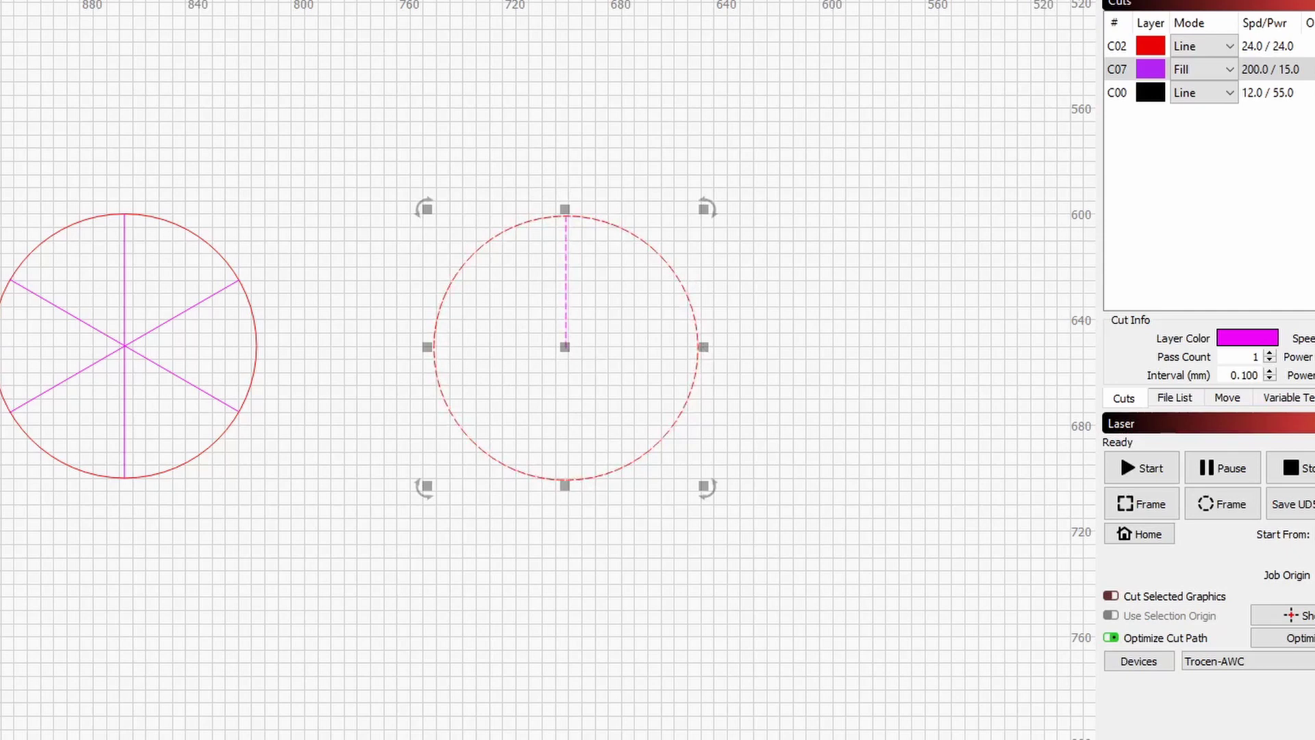
# - Repeat the spoke six times around the circle and move the star and heart above it
pyautogui.moveTo(542, 263); pyautogui.dragTo(282, 261)
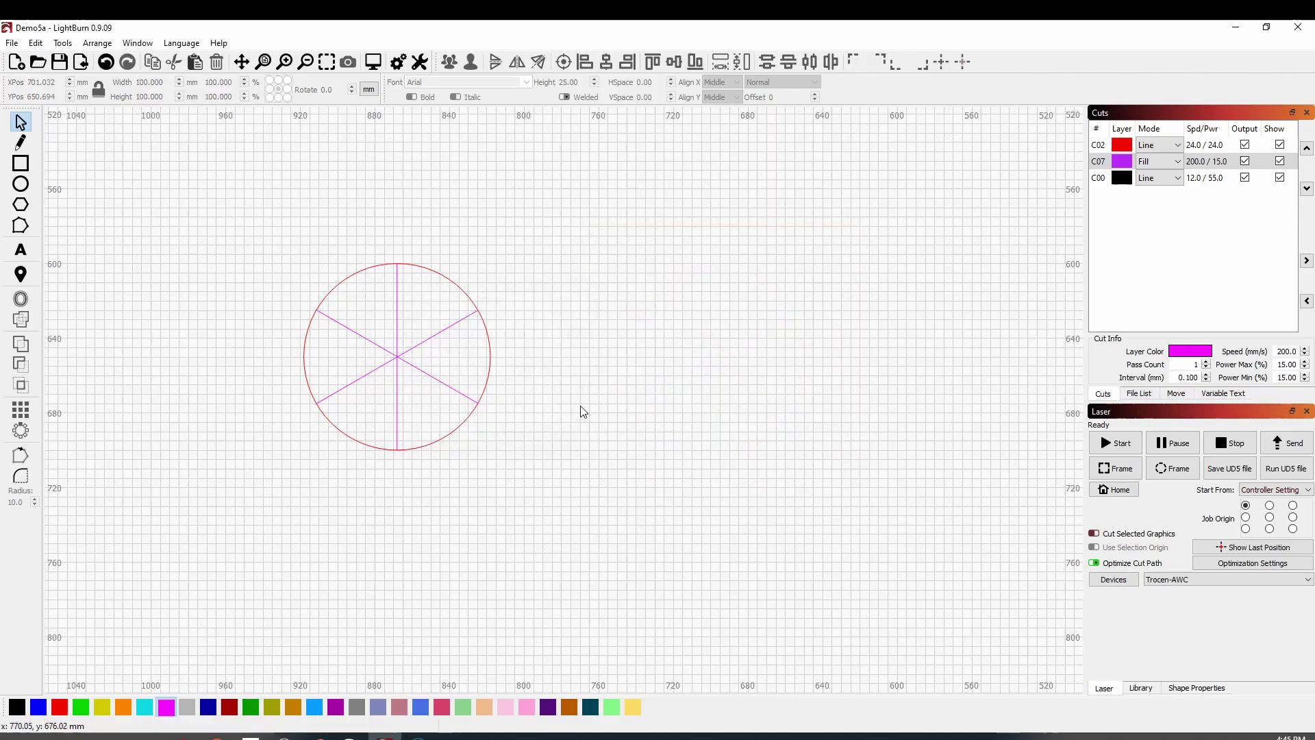
pyautogui.scroll(-3, 583, 411)
pyautogui.moveTo(106, 348); pyautogui.dragTo(332, 463)
pyautogui.moveTo(201, 403); pyautogui.dragTo(425, 292)
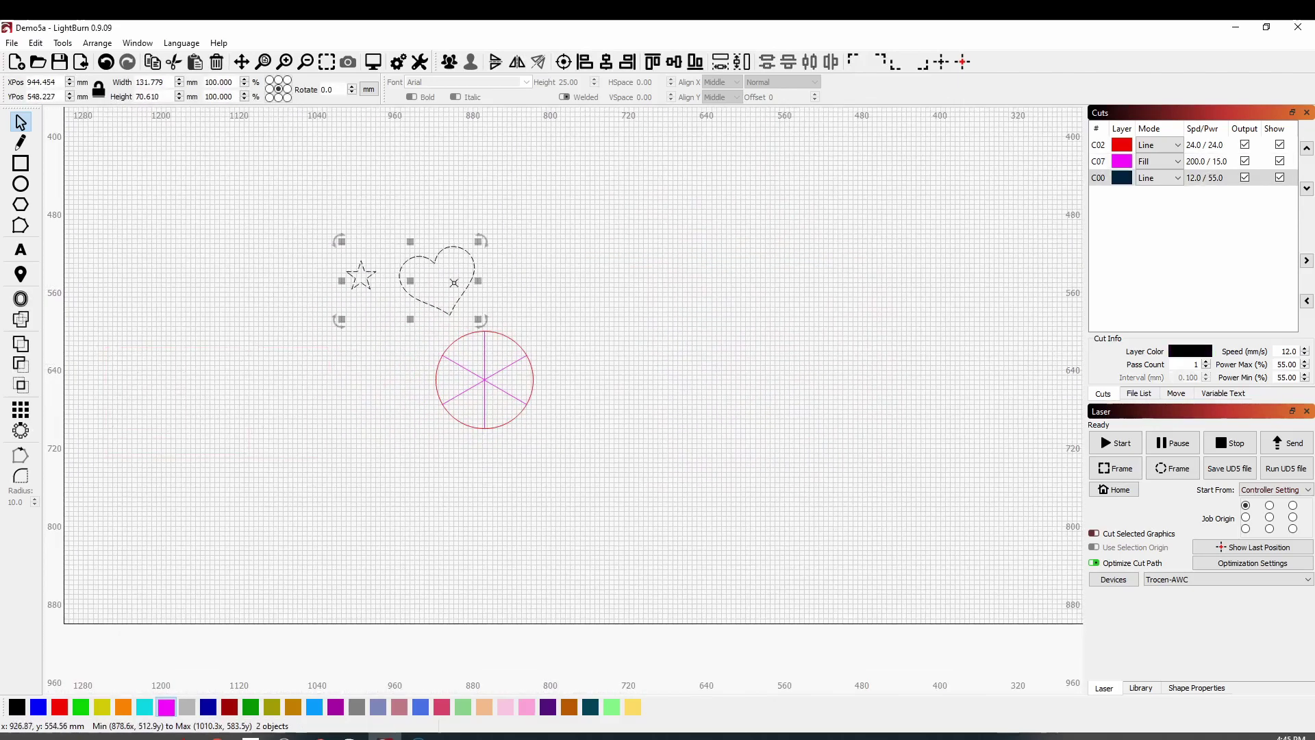
# - Shrink the heart to about half size and place it inside the circle
pyautogui.scroll(4, 454, 283)
pyautogui.click(454, 302)
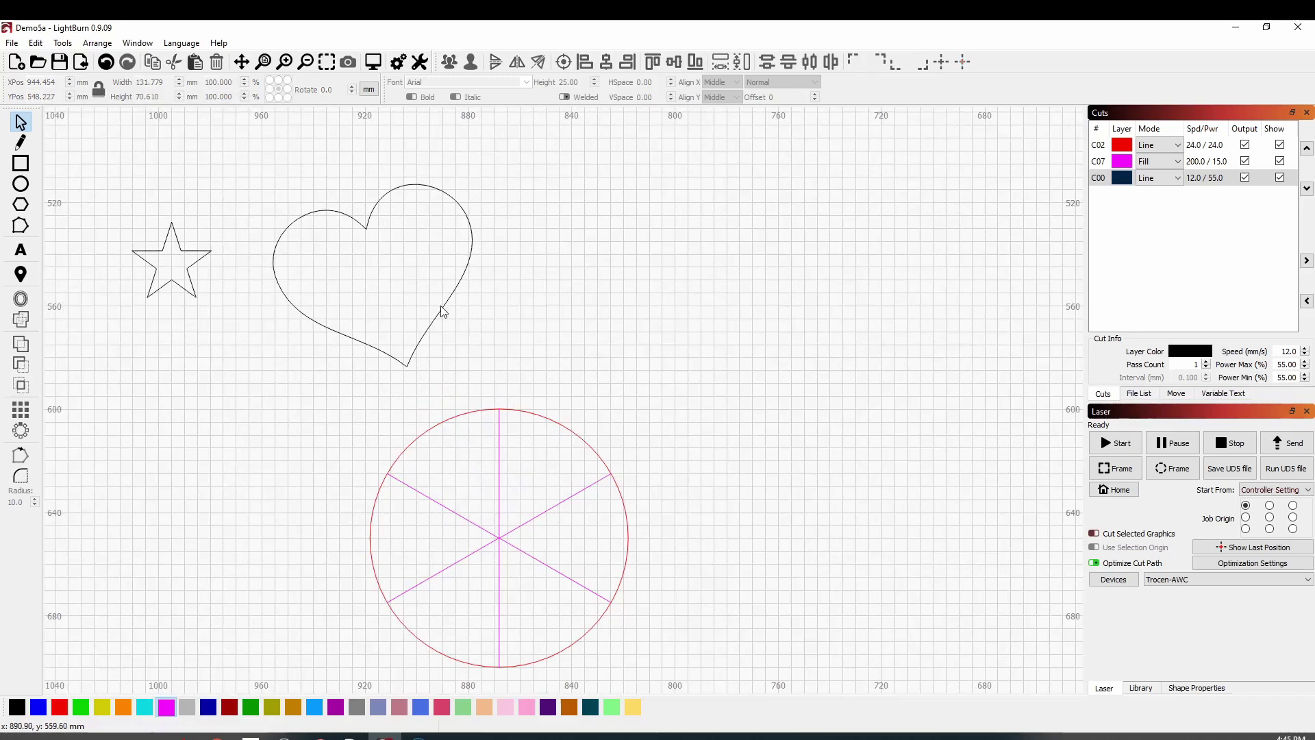
pyautogui.click(441, 308)
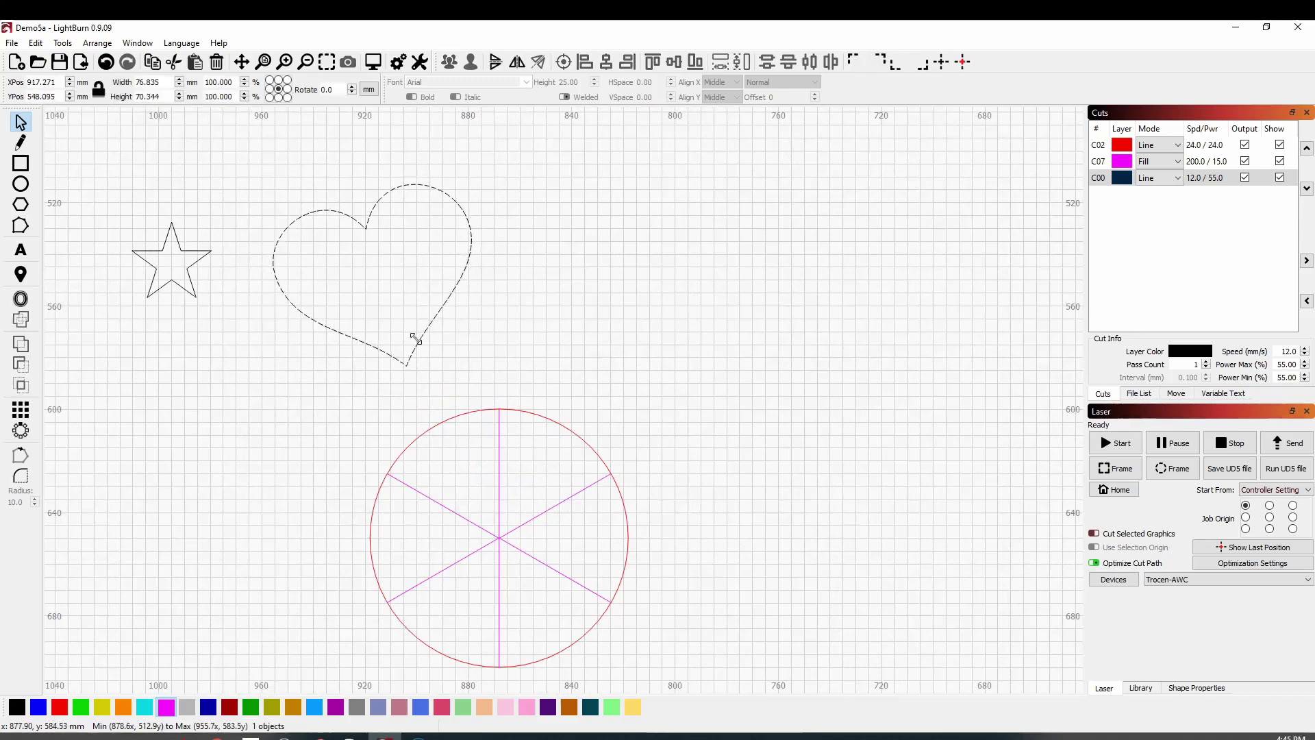
pyautogui.moveTo(415, 339); pyautogui.dragTo(430, 462)
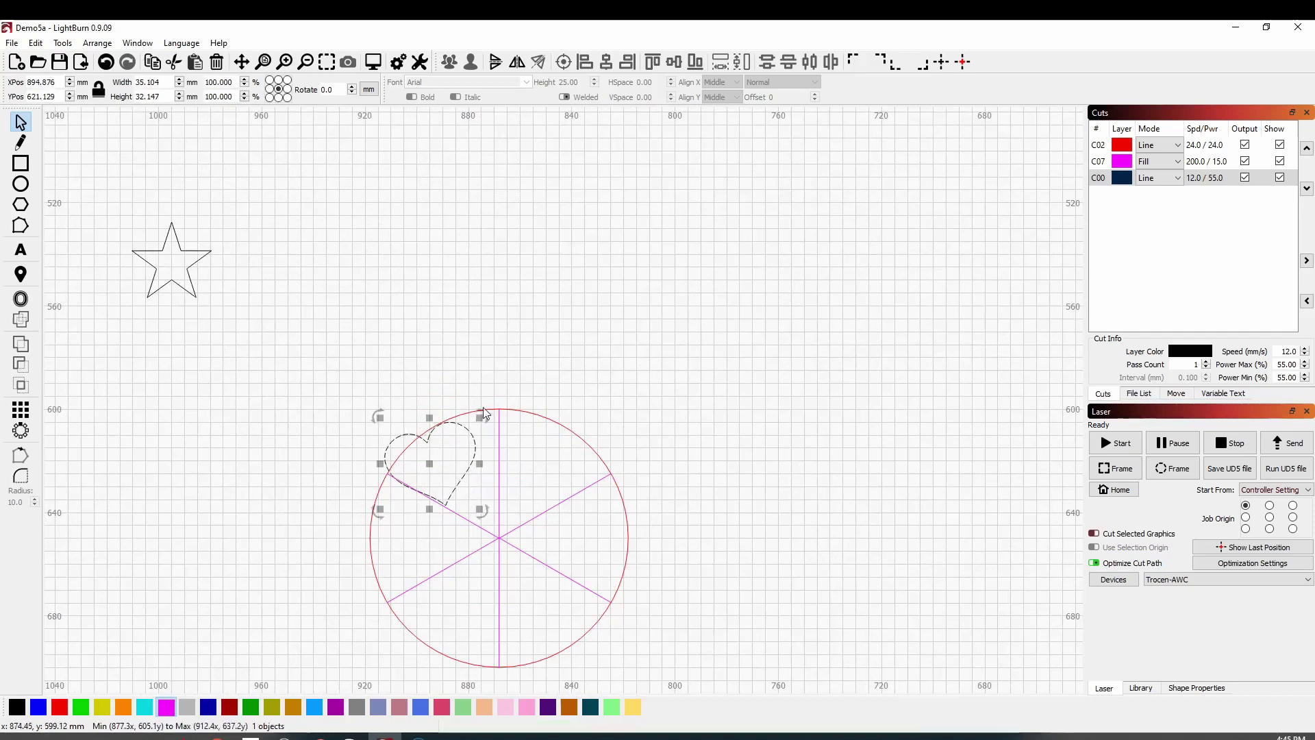
pyautogui.moveTo(484, 411); pyautogui.dragTo(483, 438)
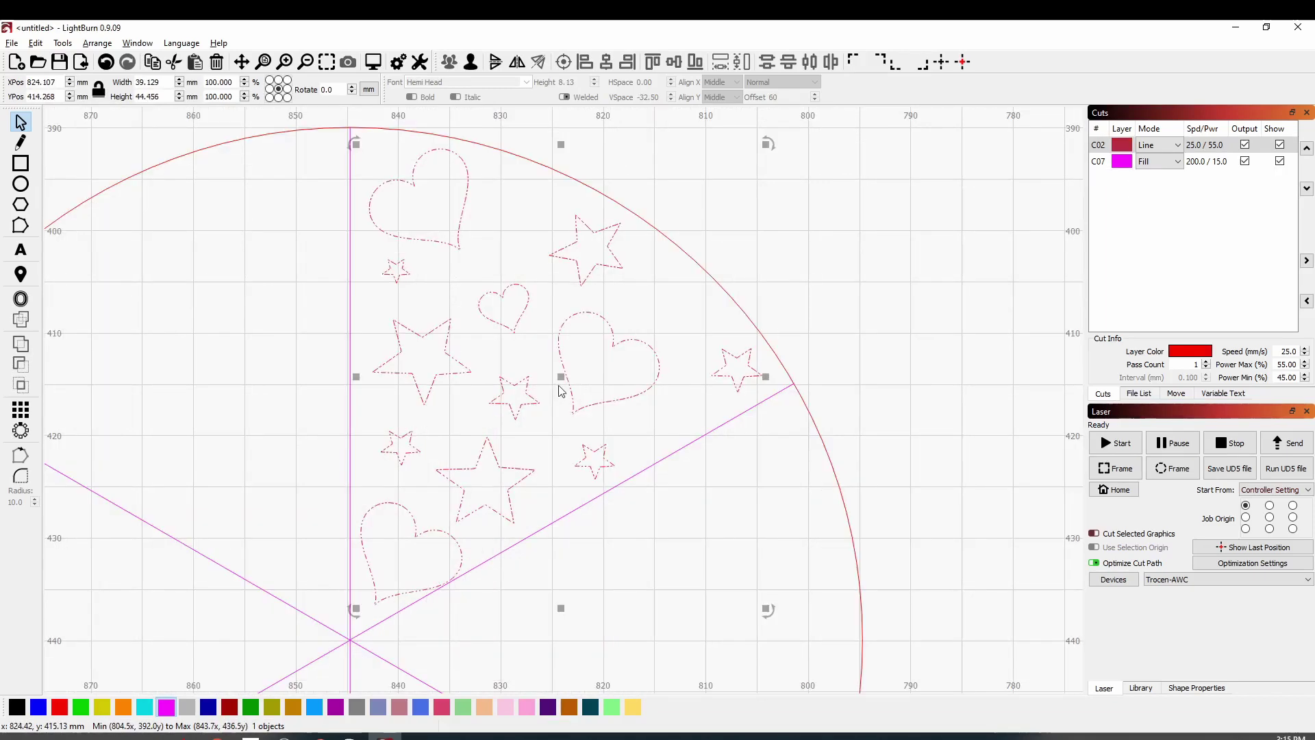
# - Nudge the pattern group slightly and mirror one star vertically
pyautogui.moveTo(557, 377); pyautogui.dragTo(558, 382)
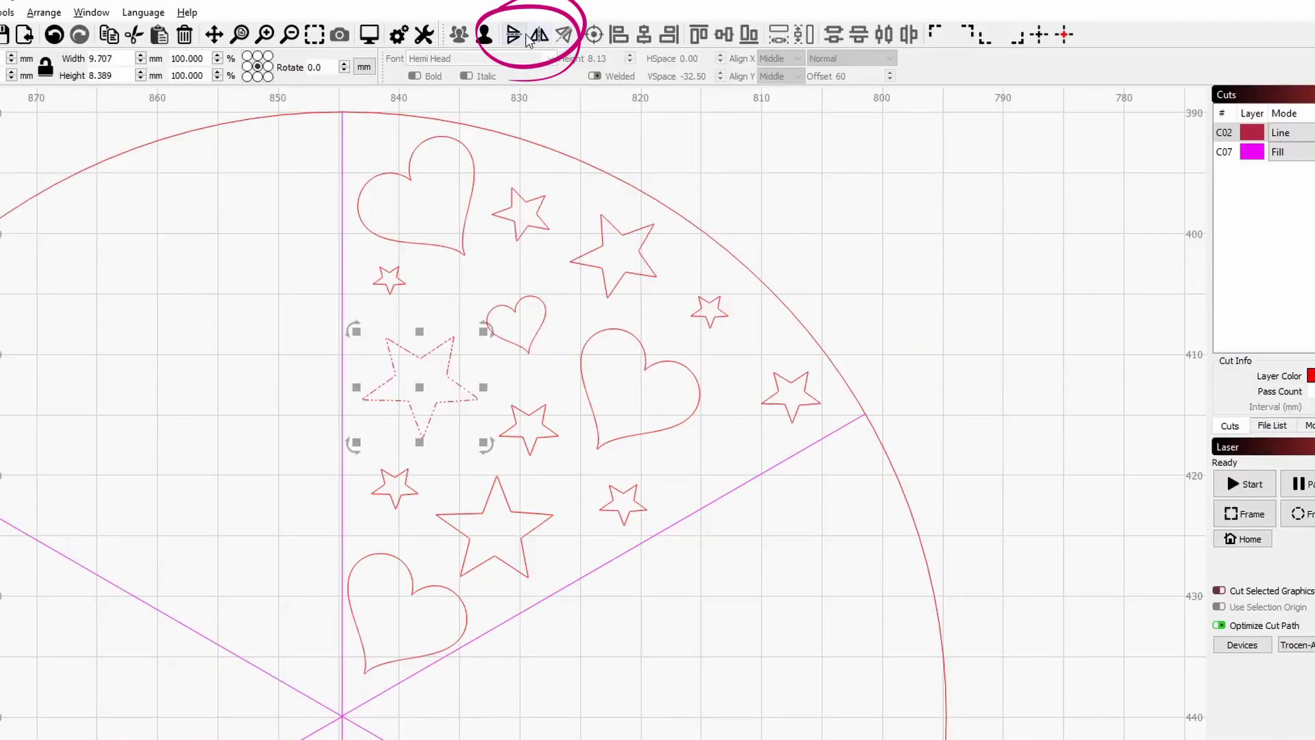
pyautogui.click(516, 40)
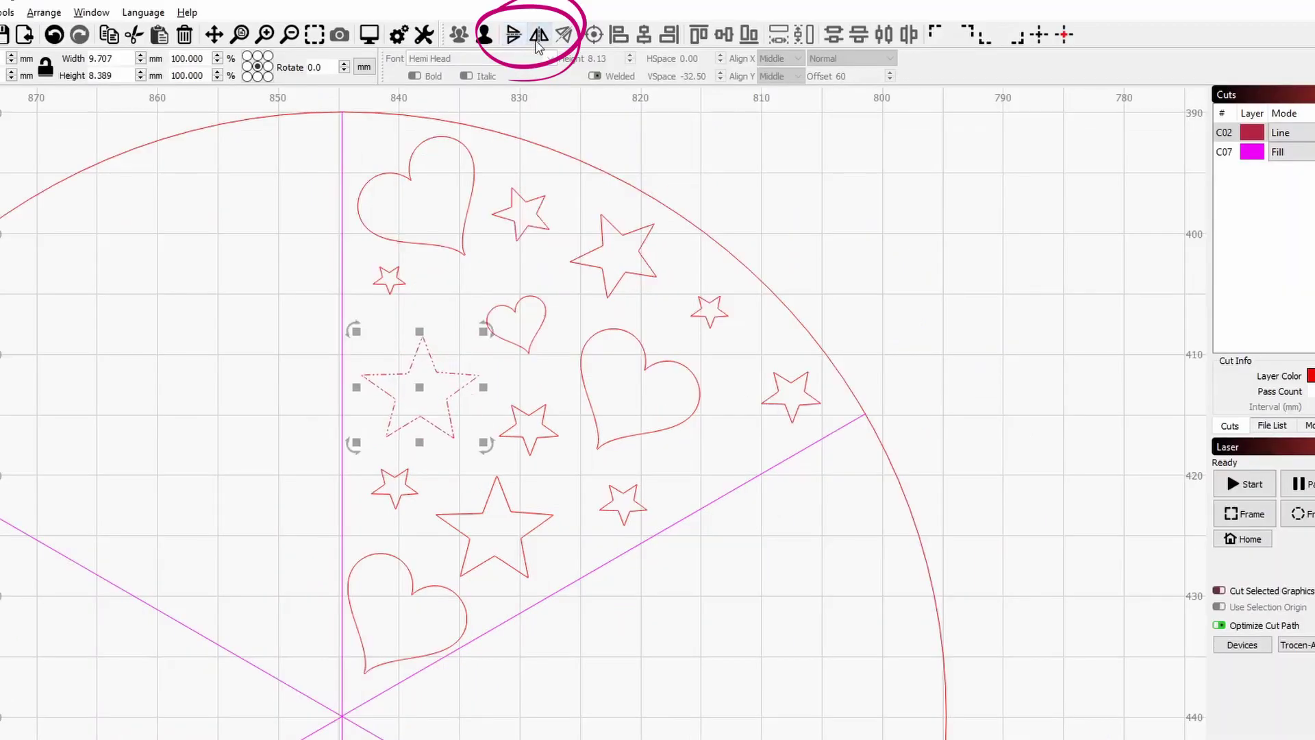
pyautogui.click(519, 43)
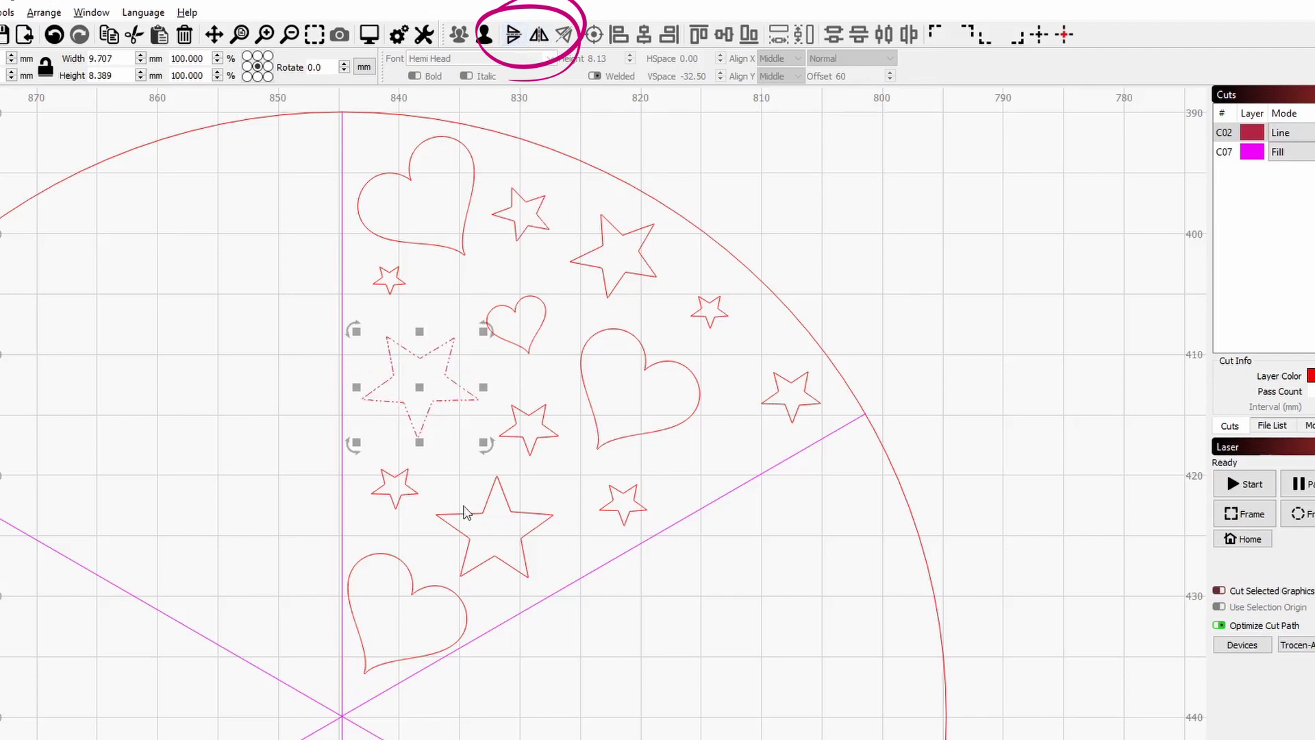
pyautogui.click(689, 466)
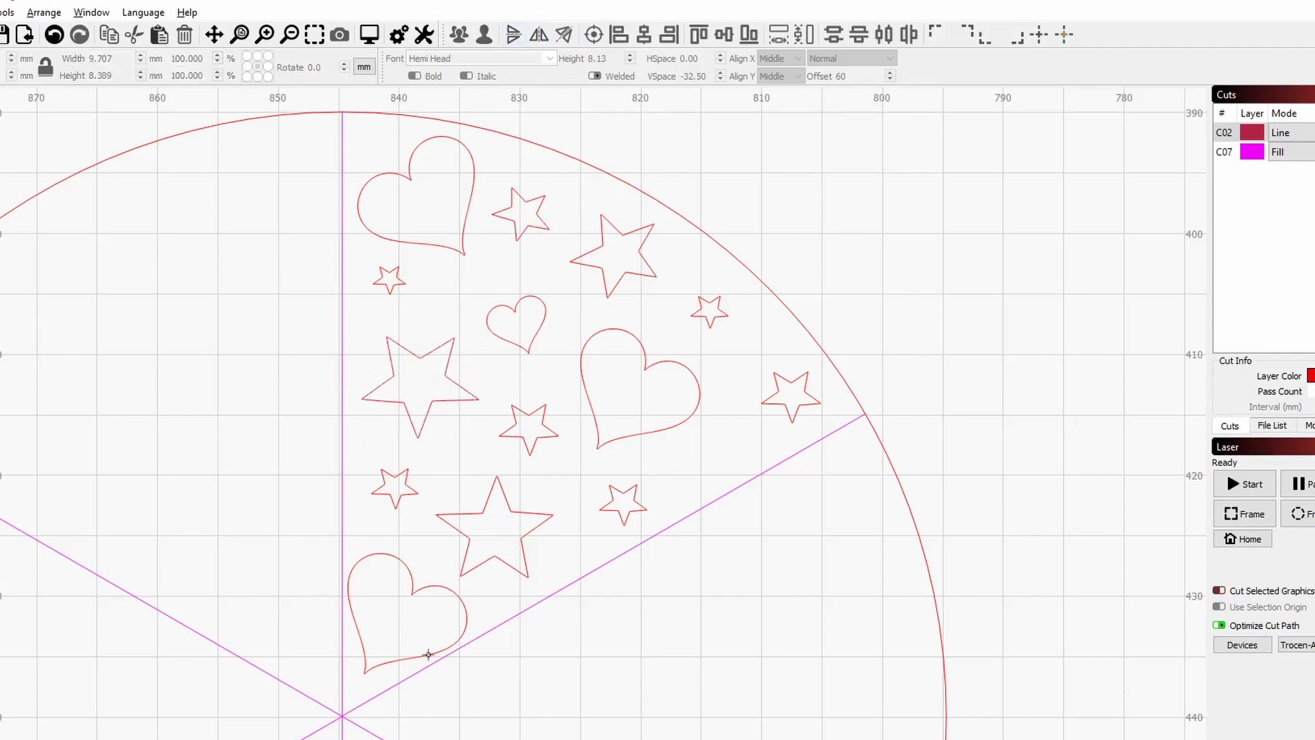
# - Shrink the lower-left heart near the centre, then select the whole wedge pattern with the circle
pyautogui.click(419, 659)
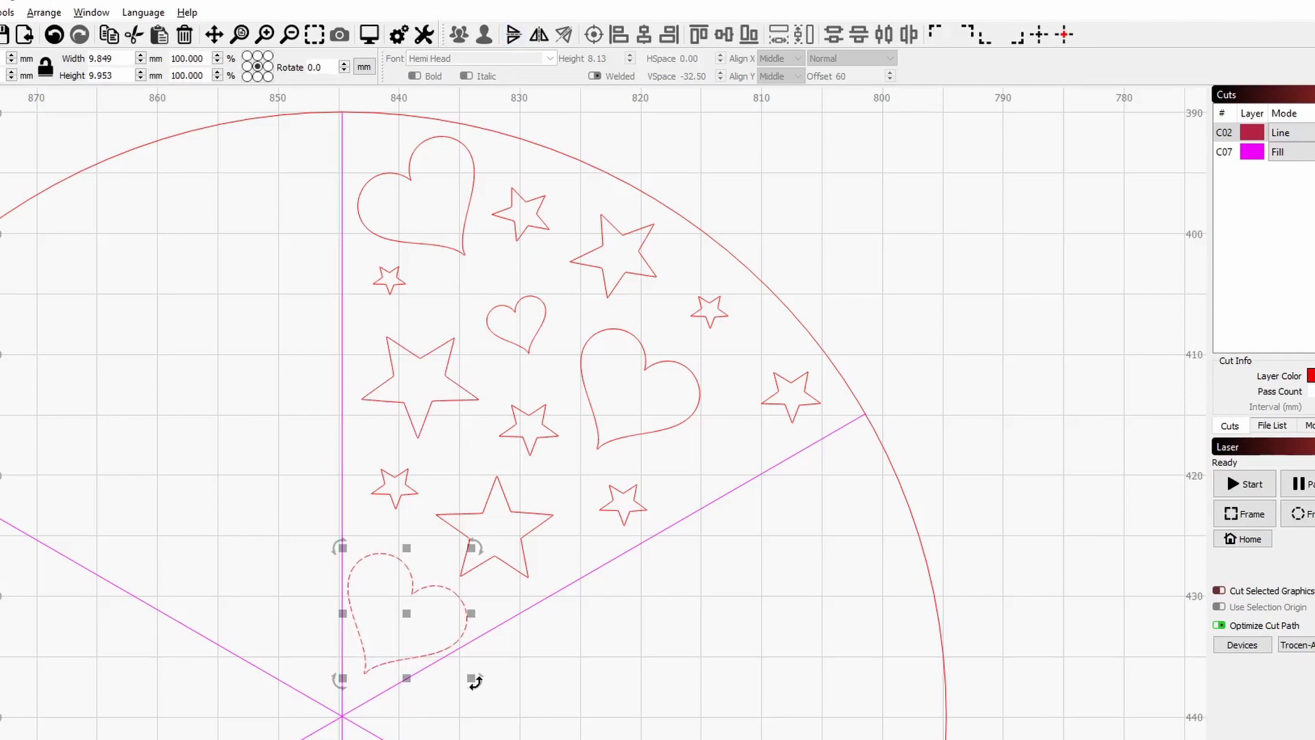
pyautogui.moveTo(471, 678); pyautogui.dragTo(452, 658)
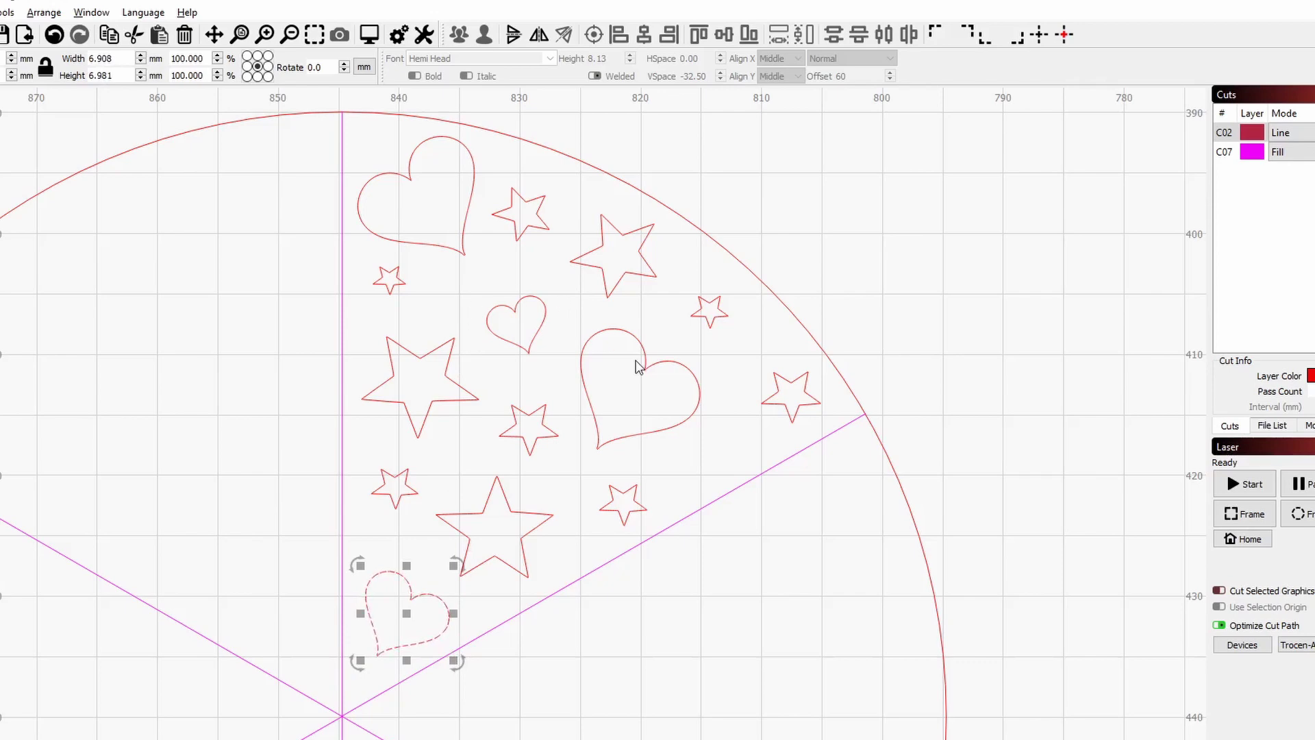
pyautogui.scroll(-3, 766, 306)
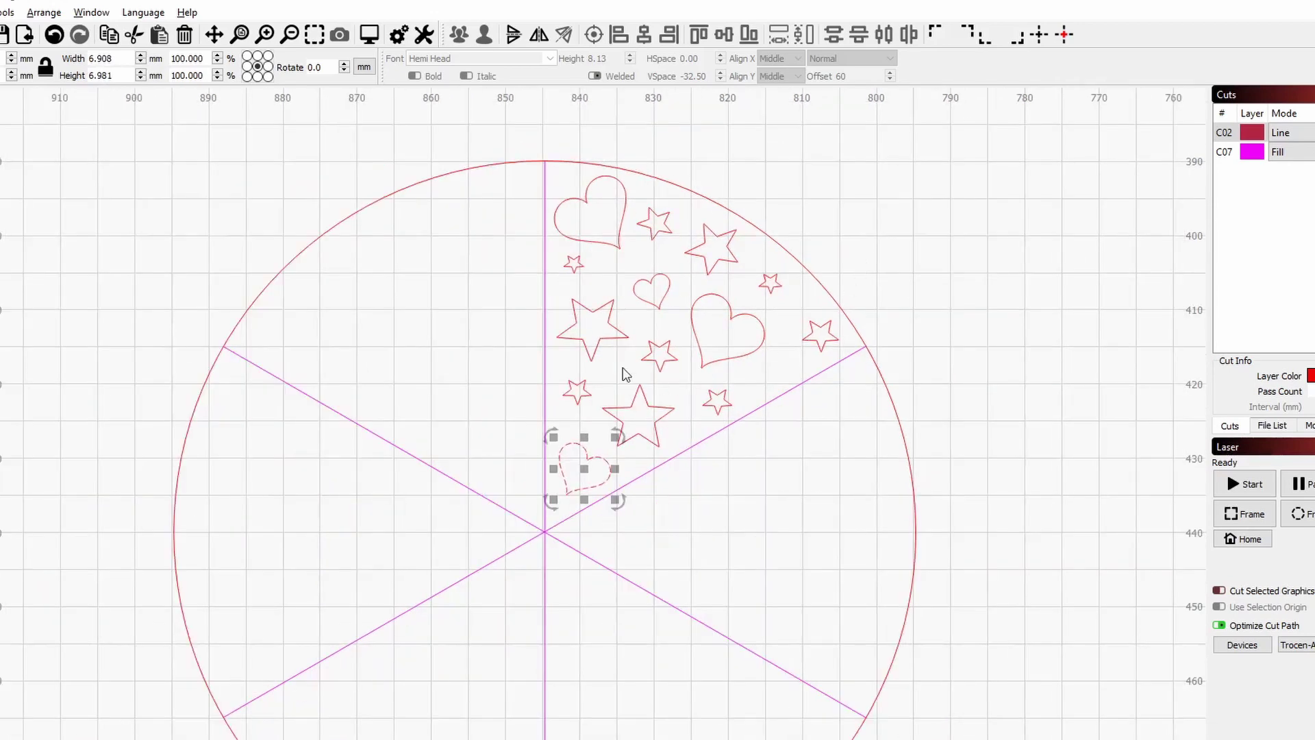
pyautogui.click(856, 214)
pyautogui.moveTo(551, 143); pyautogui.dragTo(853, 505)
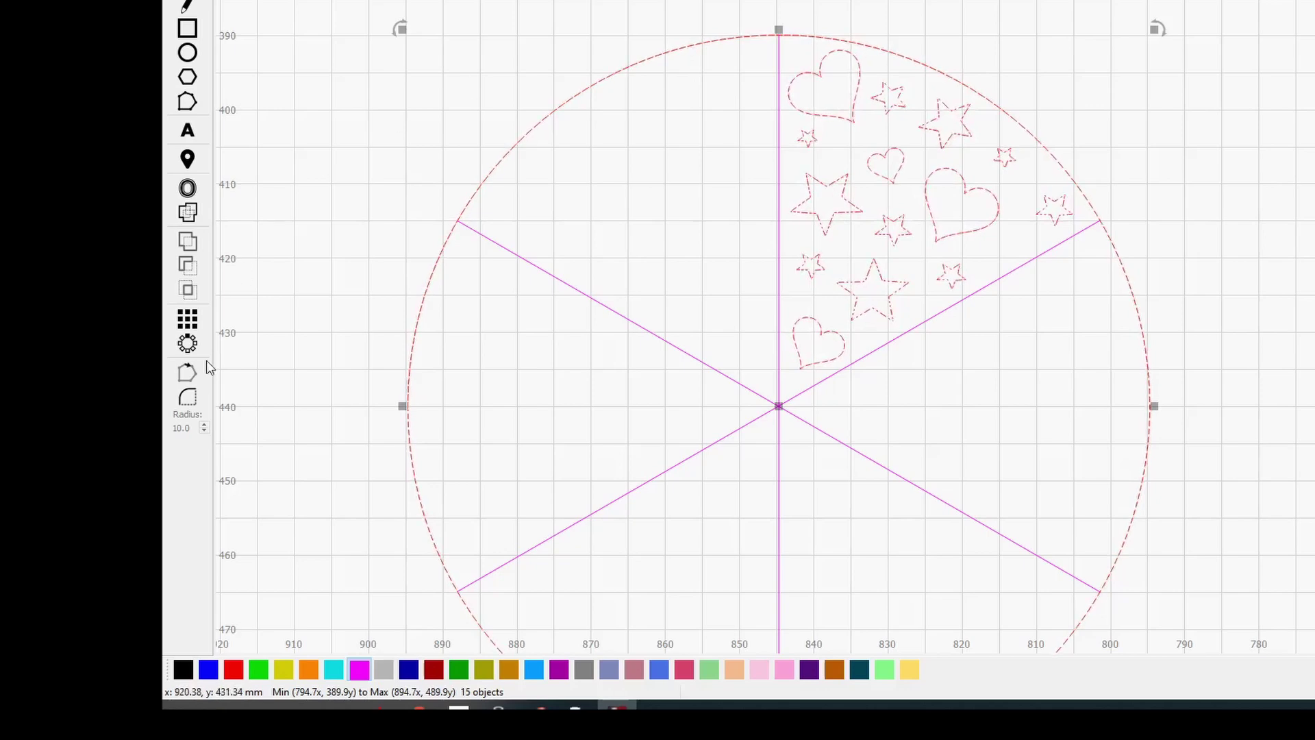
# - Array the wedge pattern into 6 rotated copies and disable output for magenta layer C07
pyautogui.click(188, 344)
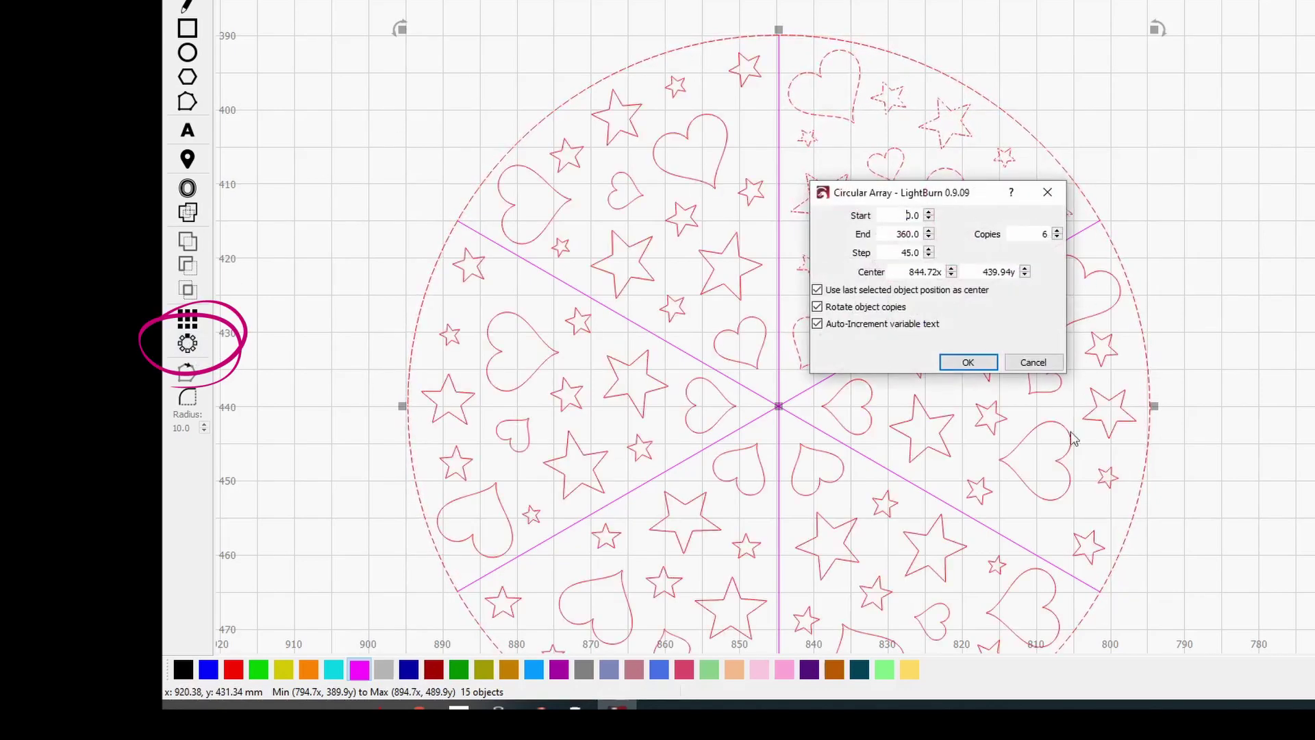
pyautogui.click(969, 362)
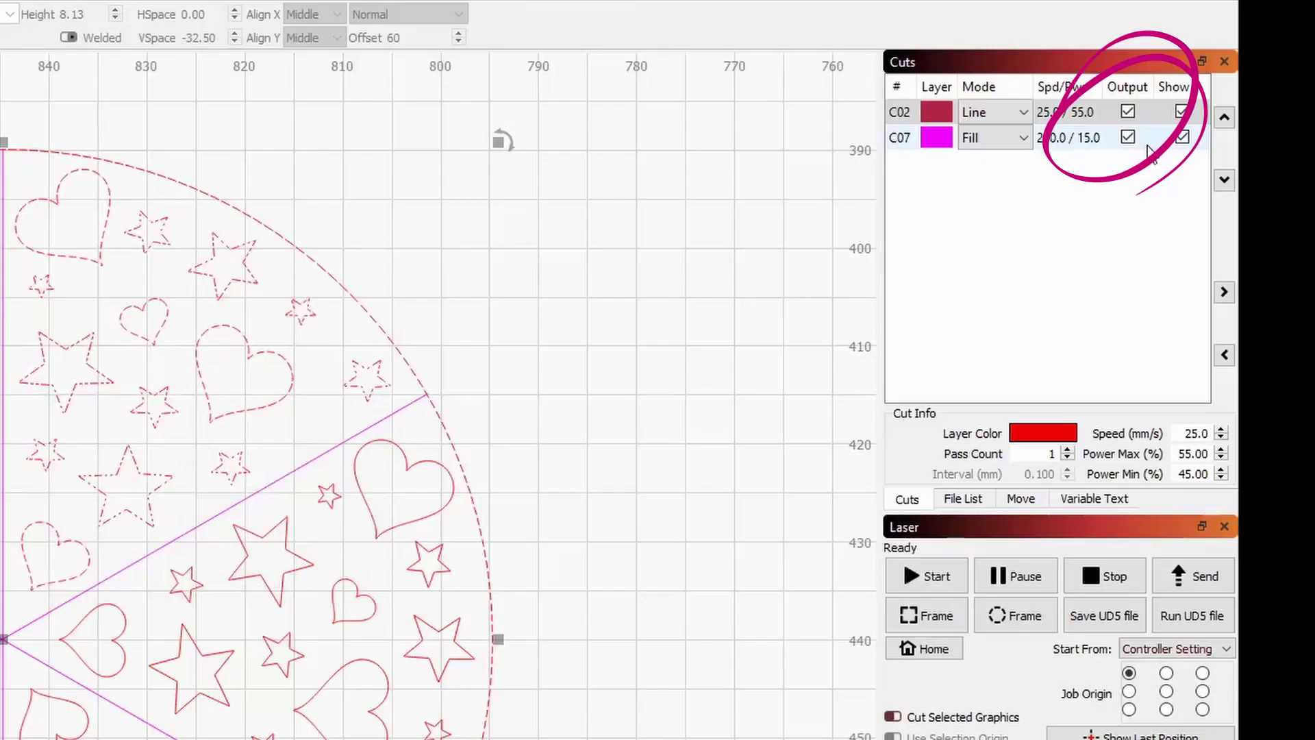
pyautogui.click(1128, 137)
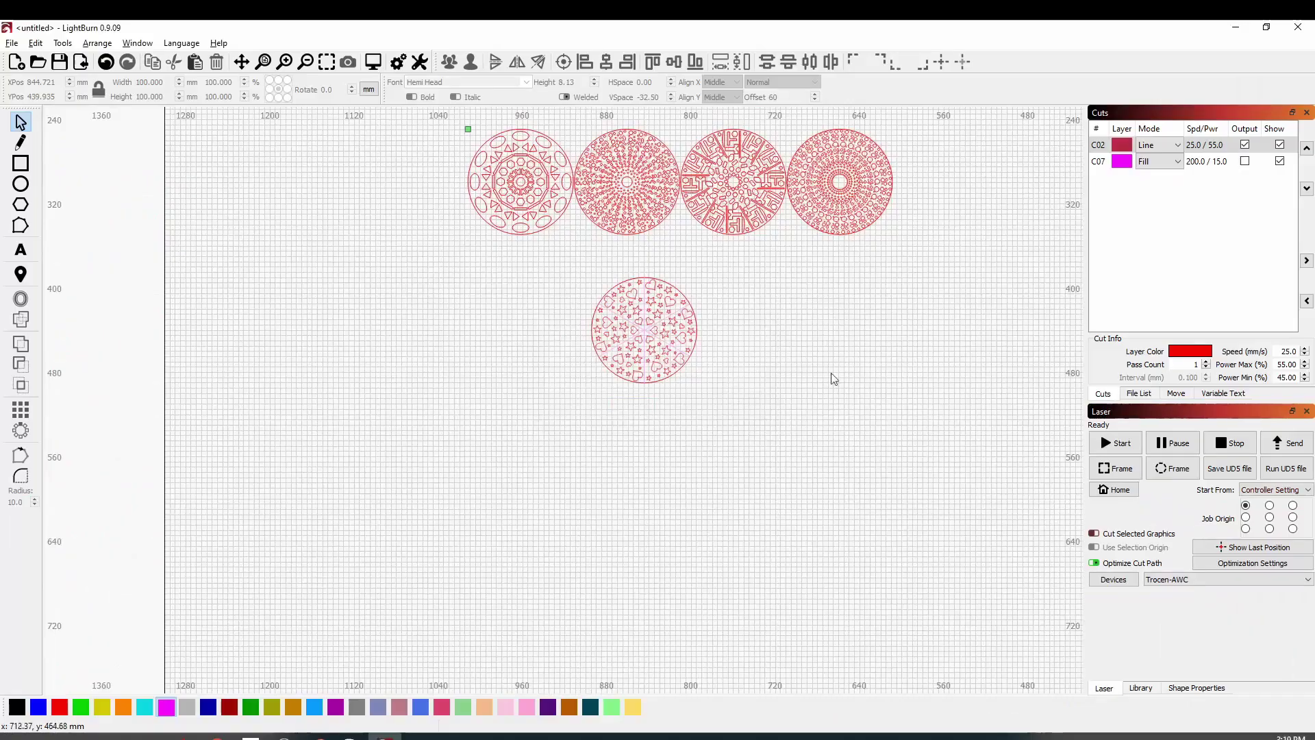
# - Delete the four sample circle designs and send the coaster to the laser as MWLASER
pyautogui.moveTo(523, 270); pyautogui.dragTo(810, 429)
pyautogui.press('Delete')
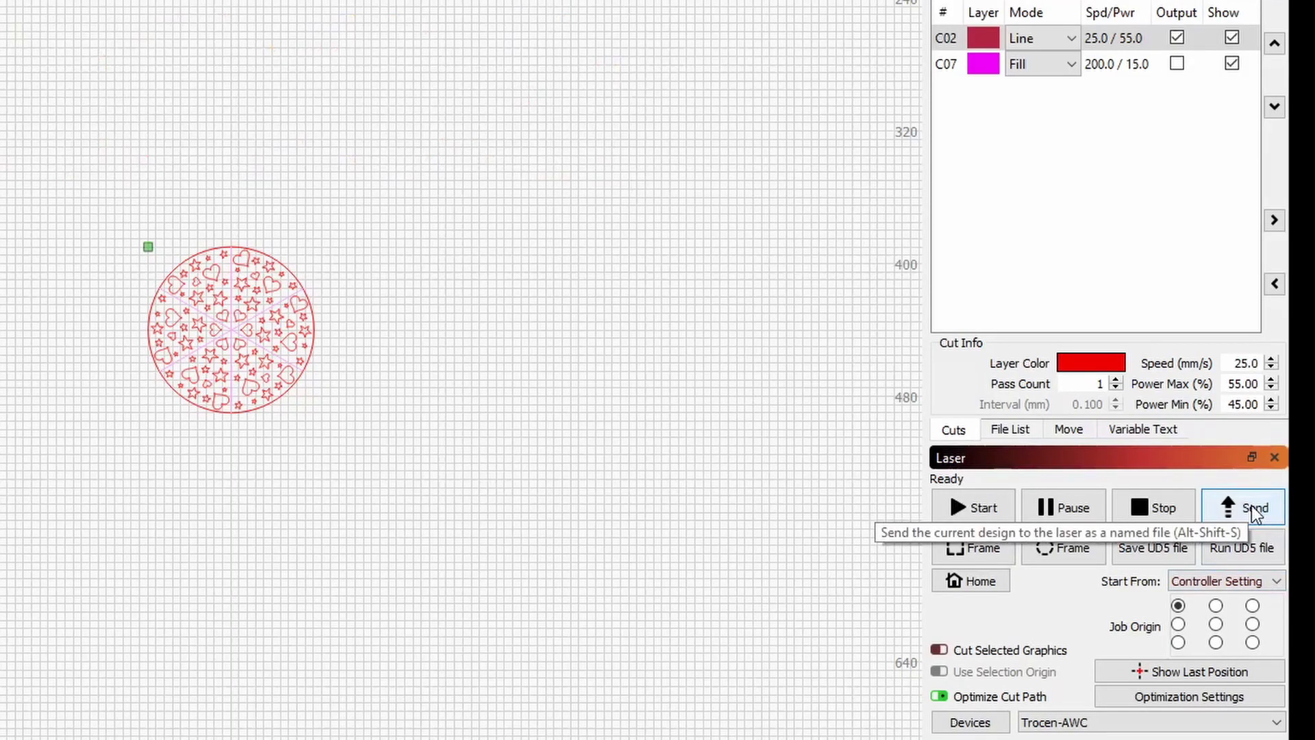
pyautogui.click(1255, 514)
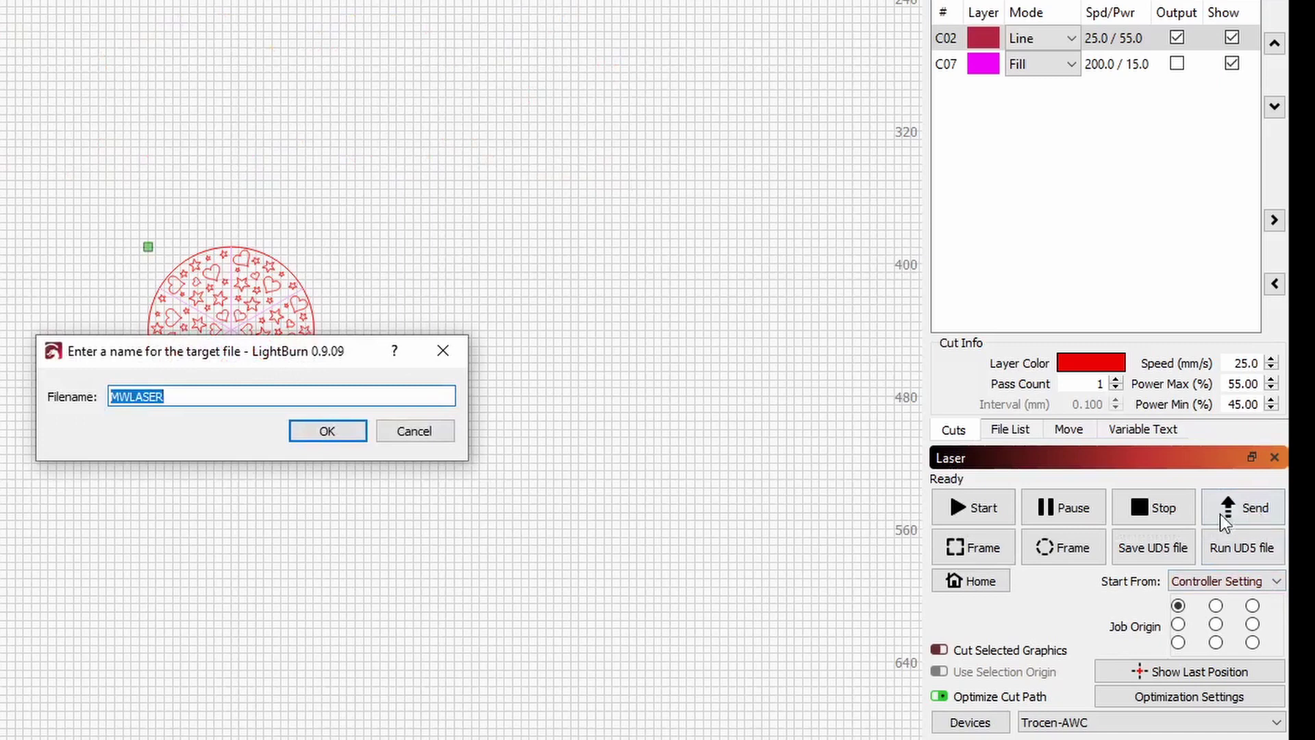
pyautogui.click(322, 437)
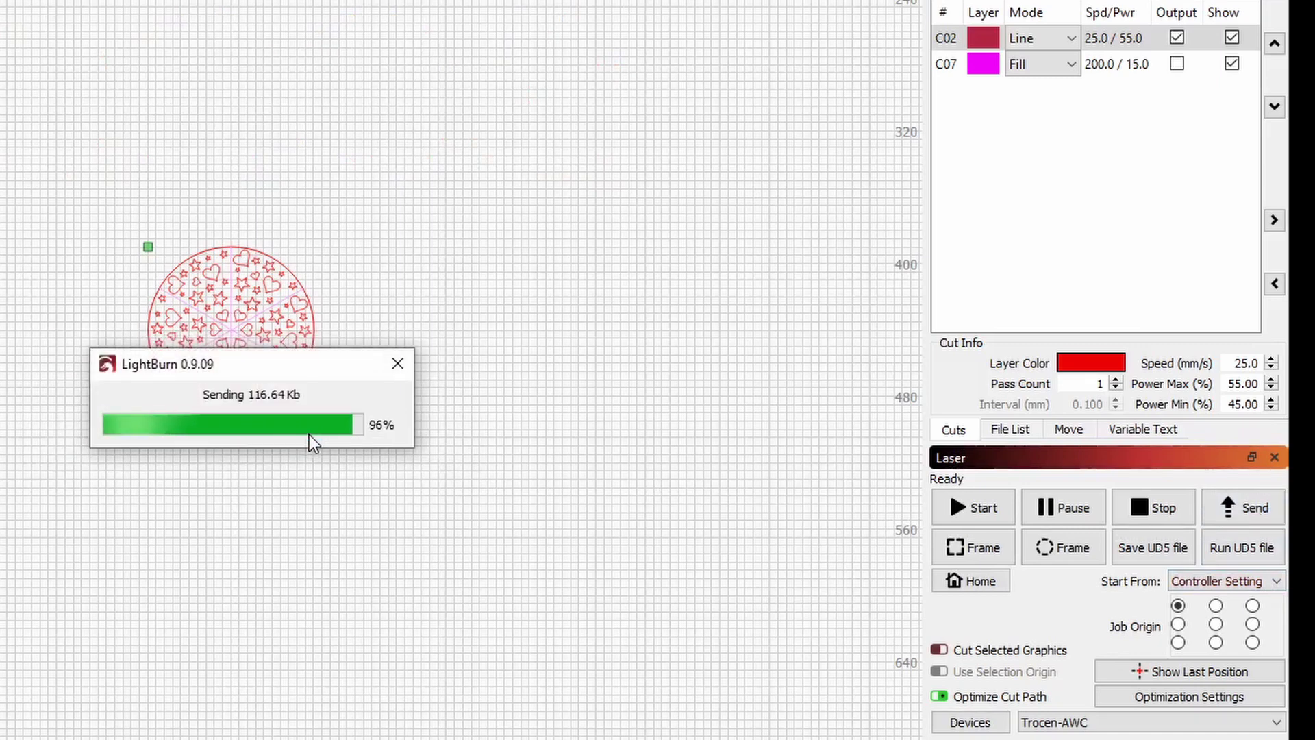